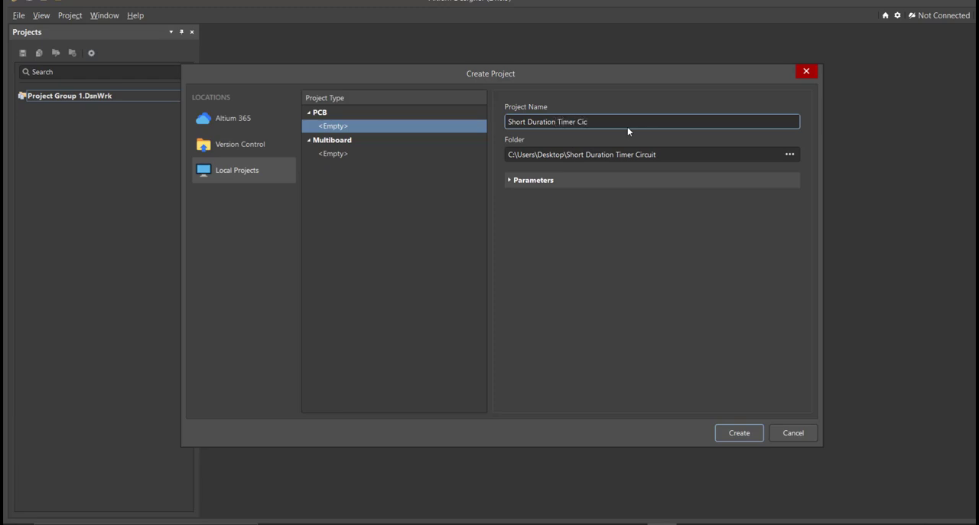
Create the local PCB project "Short Duration Timer Circuit" and add a new schematic to it.
{"action": "key", "text": "Return"}
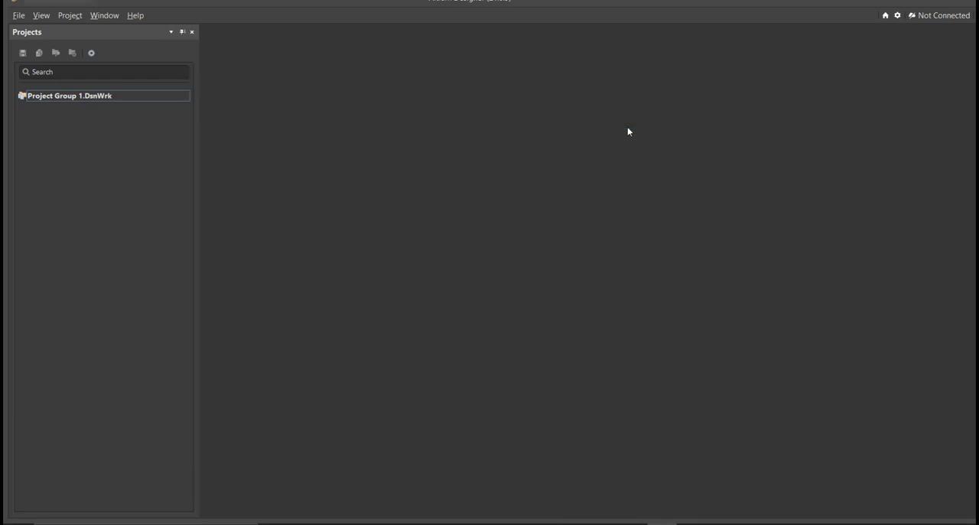
{"action": "left_click", "coordinate": [18, 16]}
{"action": "mouse_move", "coordinate": [61, 47]}
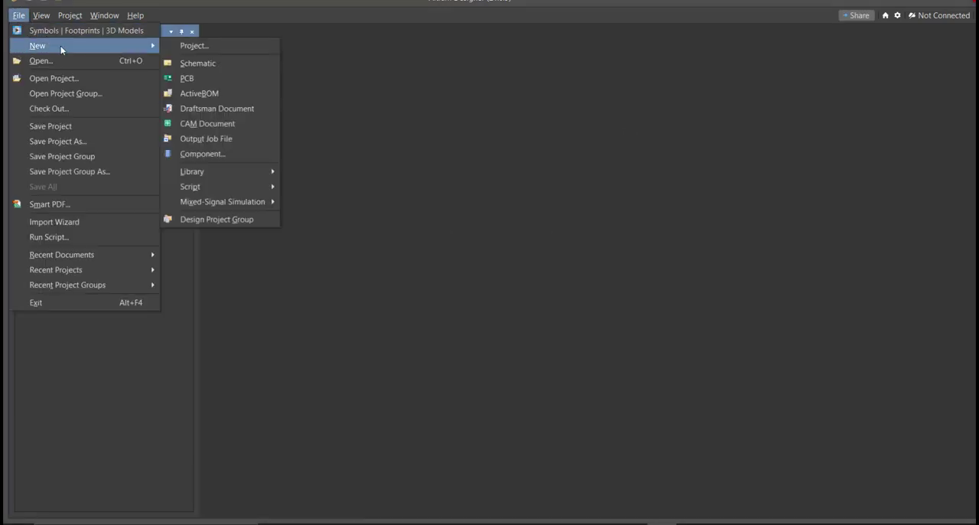
{"action": "left_click", "coordinate": [230, 63]}
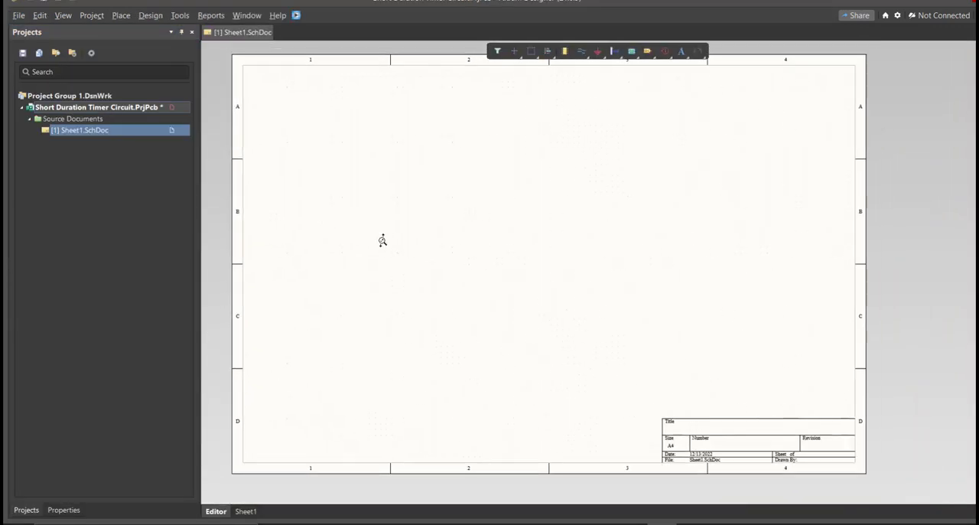
Save the new schematic as "Short Duration Timer Circuit" in the project folder, and save the project.
{"action": "scroll", "coordinate": [383, 240], "scroll_direction": "down", "scroll_amount": 1, "text": "ctrl"}
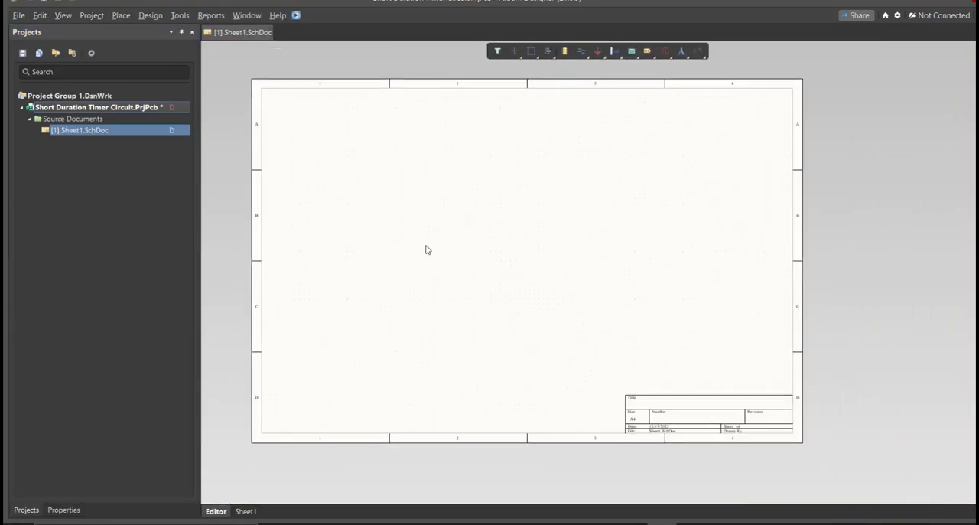
{"action": "right_click_drag", "start_coordinate": [436, 261], "coordinate": [467, 267]}
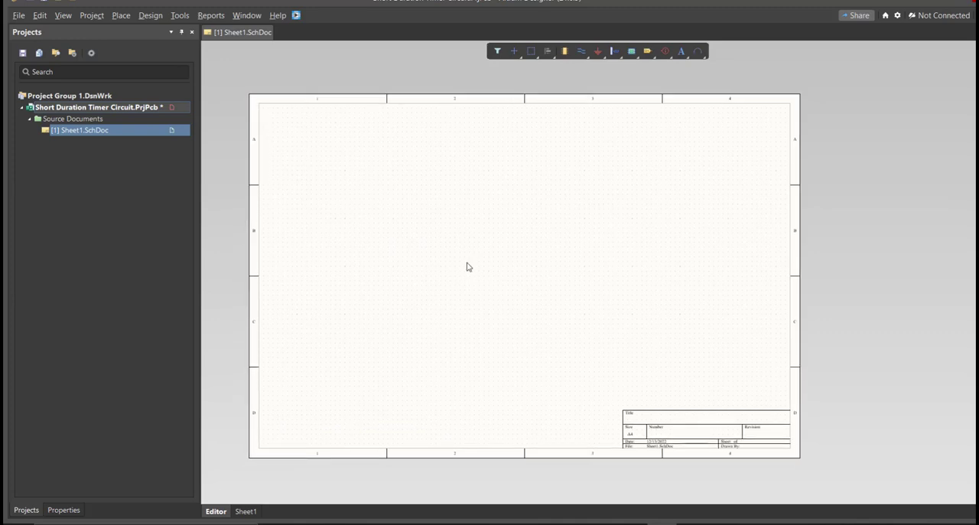
{"action": "right_click", "coordinate": [156, 133]}
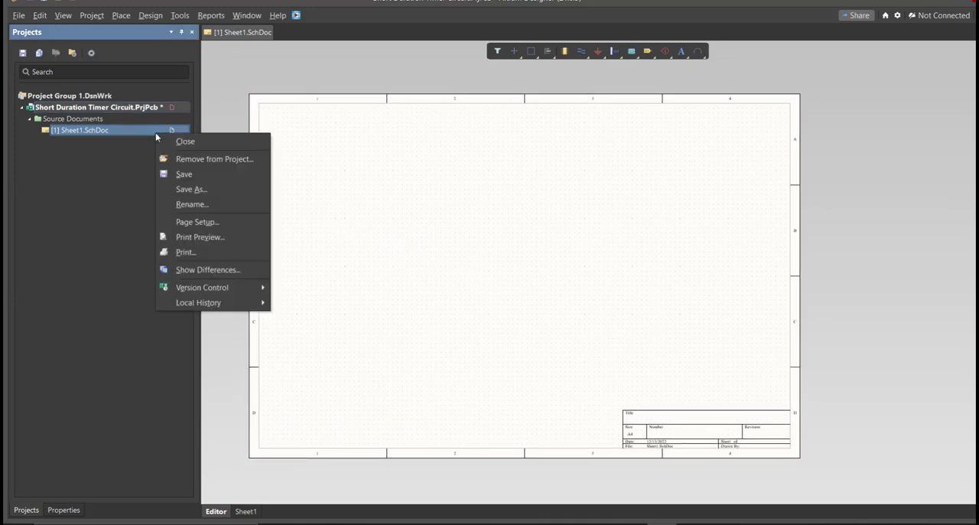
{"action": "left_click", "coordinate": [203, 175]}
{"action": "type", "text": "Short Duration Timer Circuit"}
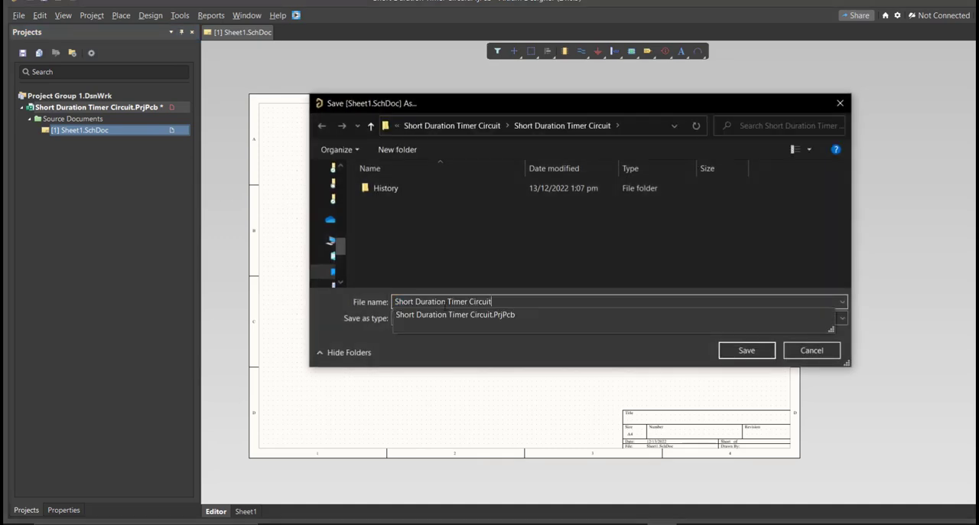
{"action": "left_click", "coordinate": [474, 258]}
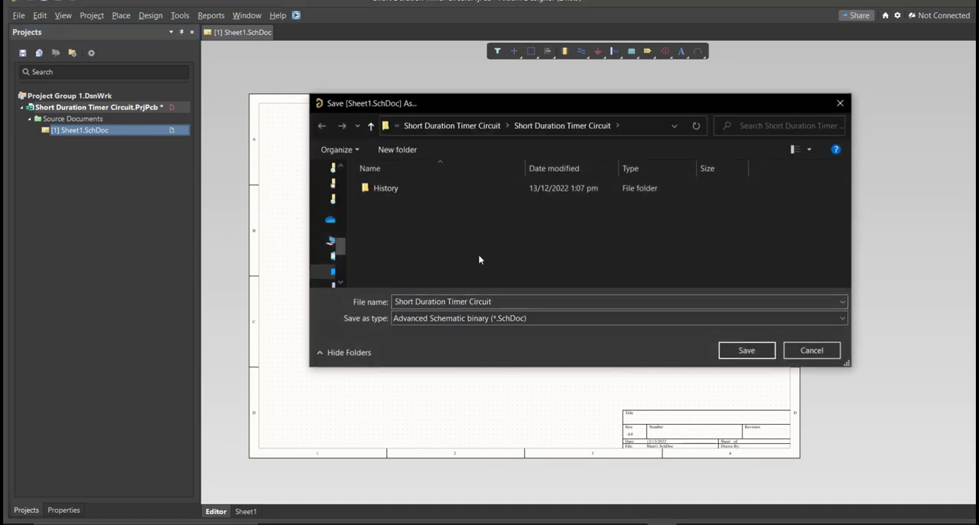
{"action": "left_click", "coordinate": [745, 350]}
{"action": "right_click", "coordinate": [151, 113]}
{"action": "left_click", "coordinate": [179, 167]}
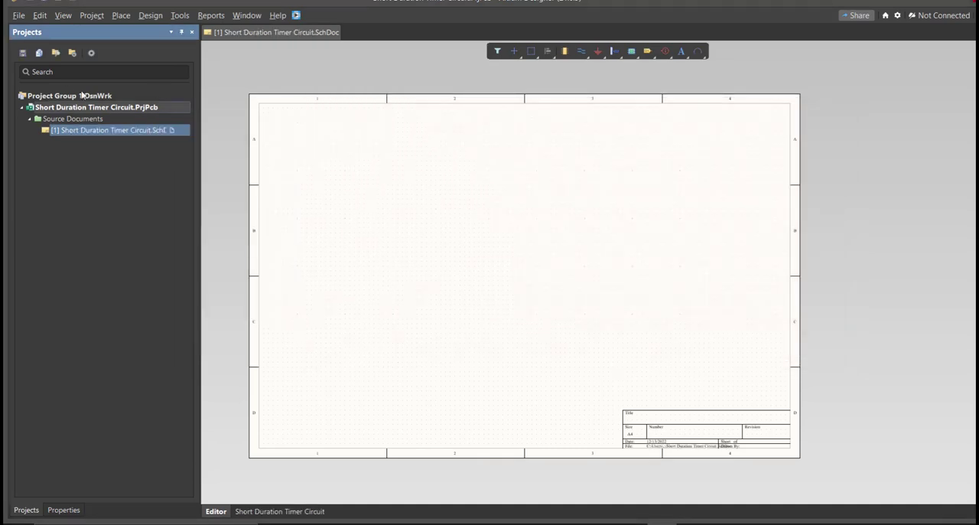
Add a new schematic library to the project and save it as "Short Duration Timer Circuit".
{"action": "left_click", "coordinate": [19, 16]}
{"action": "mouse_move", "coordinate": [35, 46]}
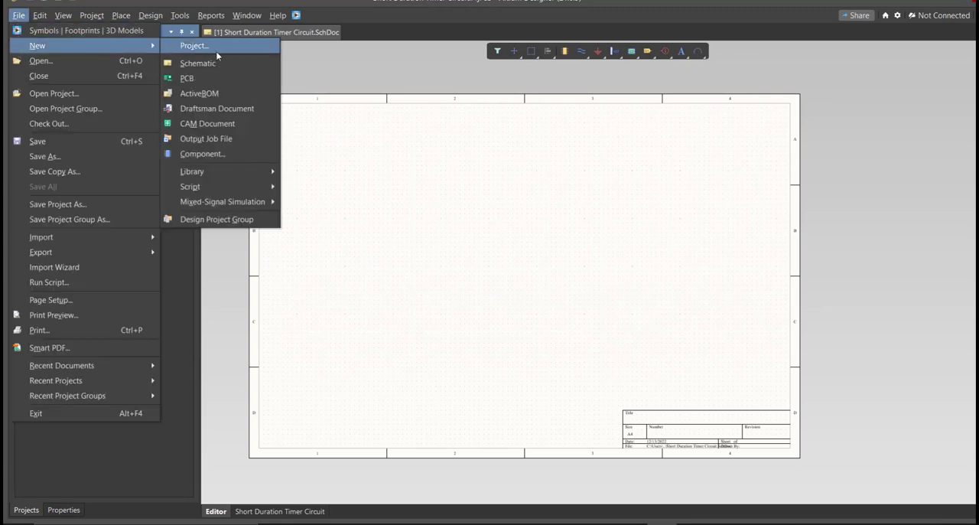
{"action": "mouse_move", "coordinate": [253, 171]}
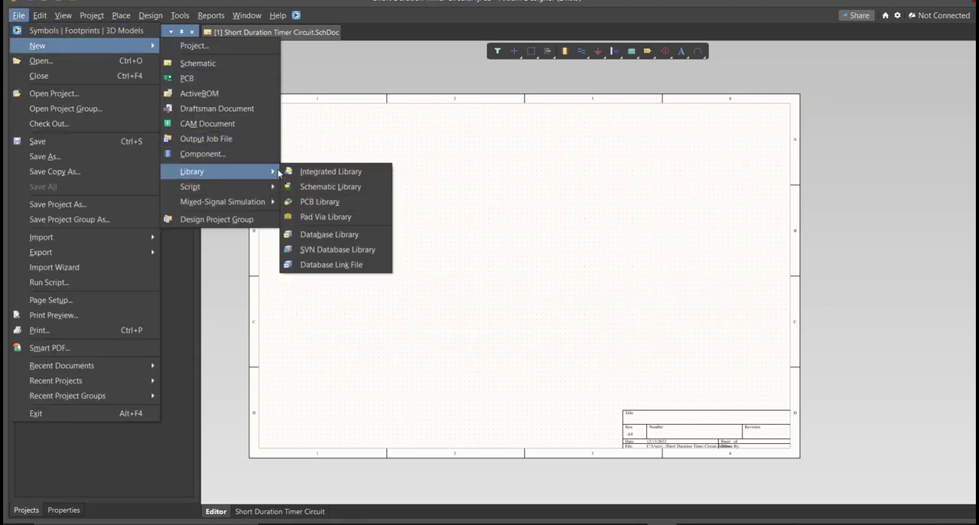
{"action": "left_click", "coordinate": [337, 186]}
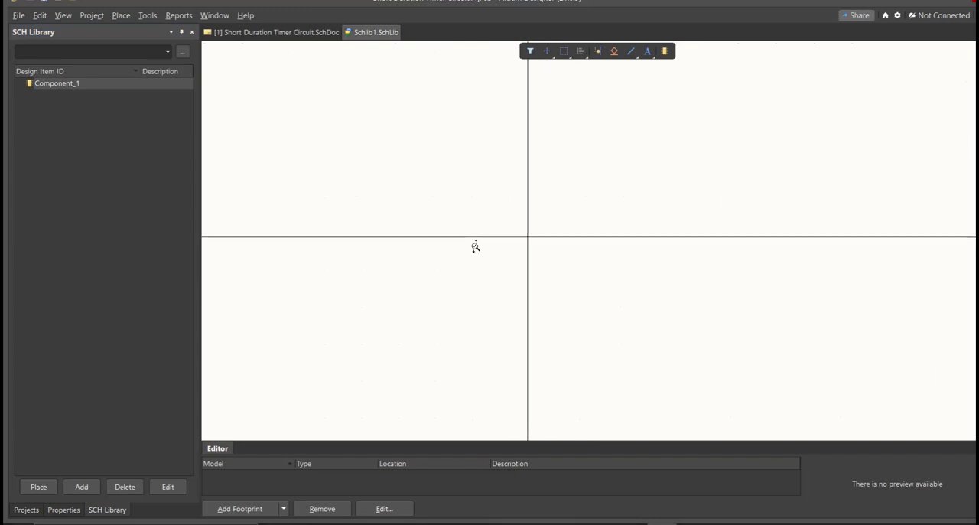
{"action": "key", "text": "ctrl+s"}
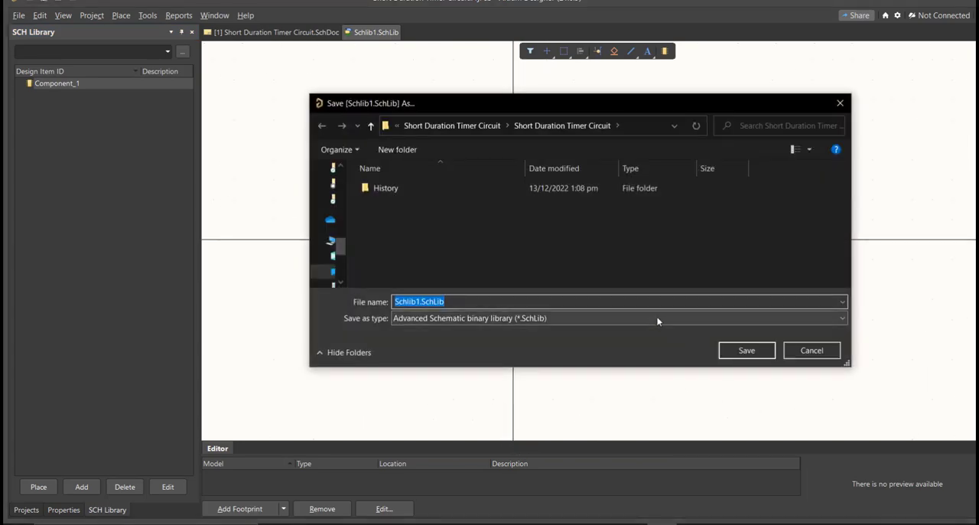
{"action": "type", "text": "Short Duration Timer Circuit"}
{"action": "key", "text": "Return"}
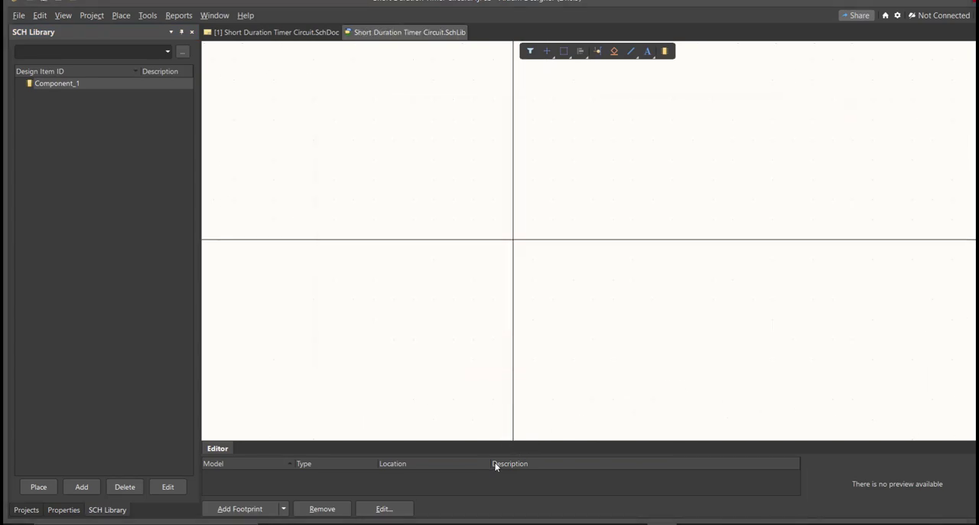
Add a new PCB library to the project and save it as "Short Duration Timer Circuit".
{"action": "left_click_drag", "start_coordinate": [491, 465], "coordinate": [389, 464]}
{"action": "left_click", "coordinate": [26, 509]}
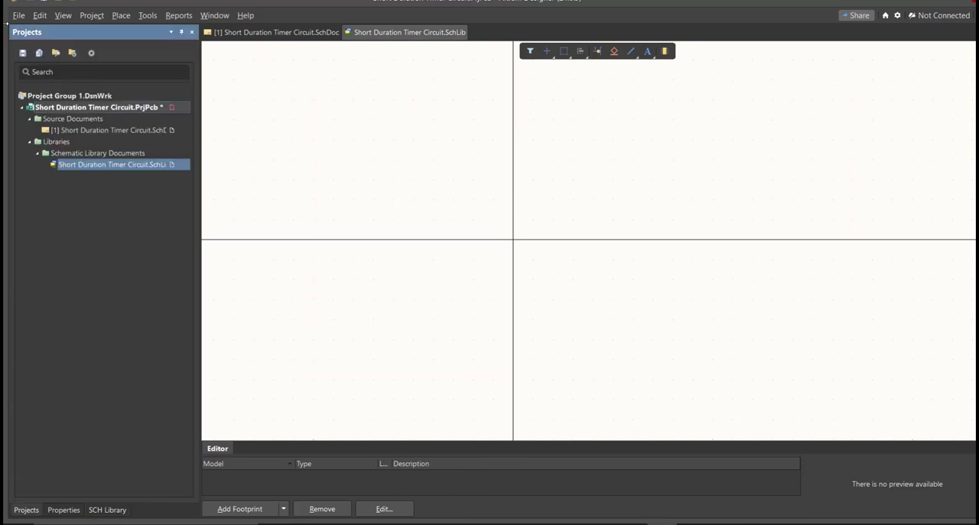
{"action": "left_click", "coordinate": [17, 16]}
{"action": "mouse_move", "coordinate": [43, 47]}
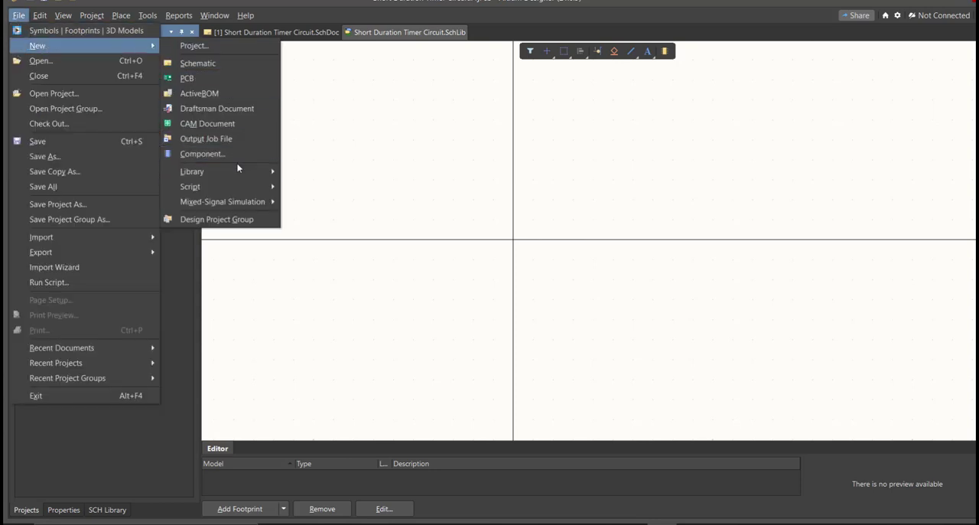
{"action": "mouse_move", "coordinate": [230, 172]}
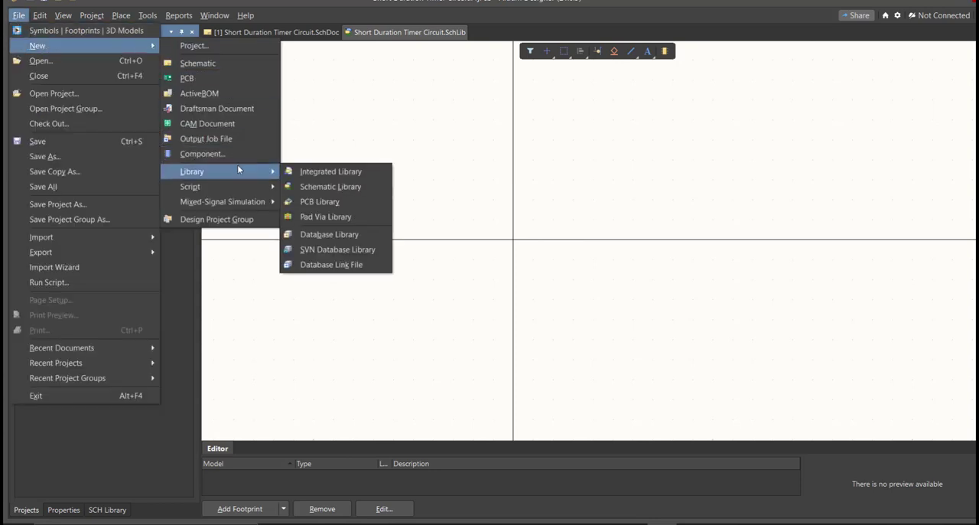
{"action": "left_click", "coordinate": [358, 201]}
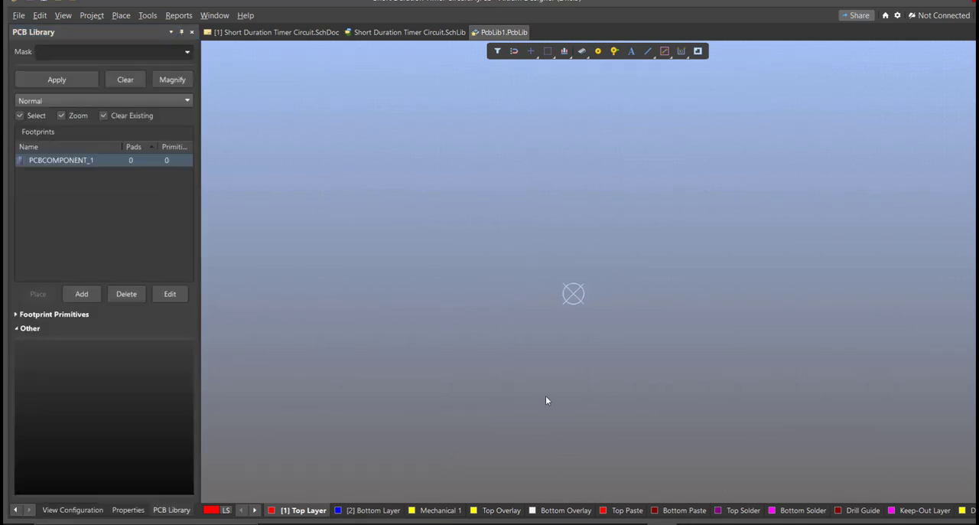
{"action": "key", "text": "ctrl+s"}
{"action": "type", "text": "Short Duration Timer Circuit"}
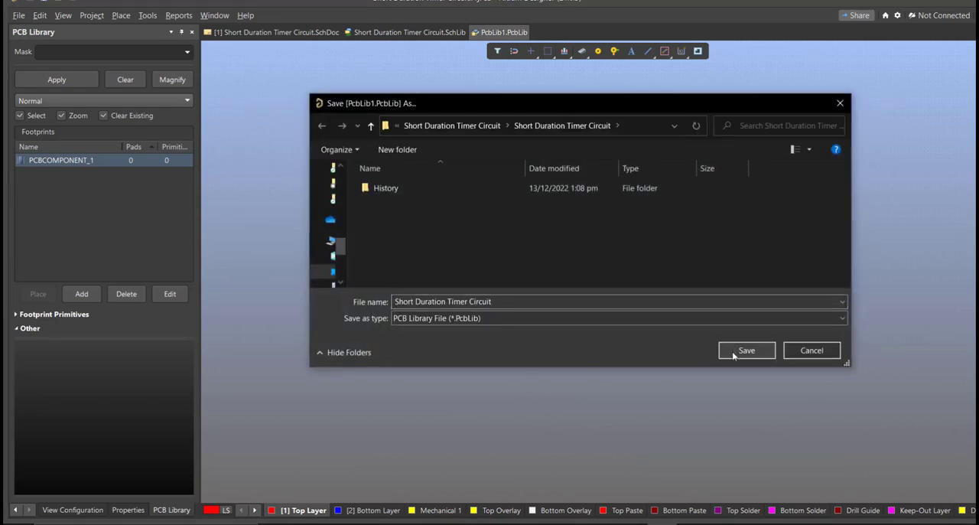
{"action": "left_click", "coordinate": [746, 350]}
Return to the Short Duration Timer Circuit schematic sheet and launch the Altium Library Loader.
{"action": "left_click", "coordinate": [15, 509]}
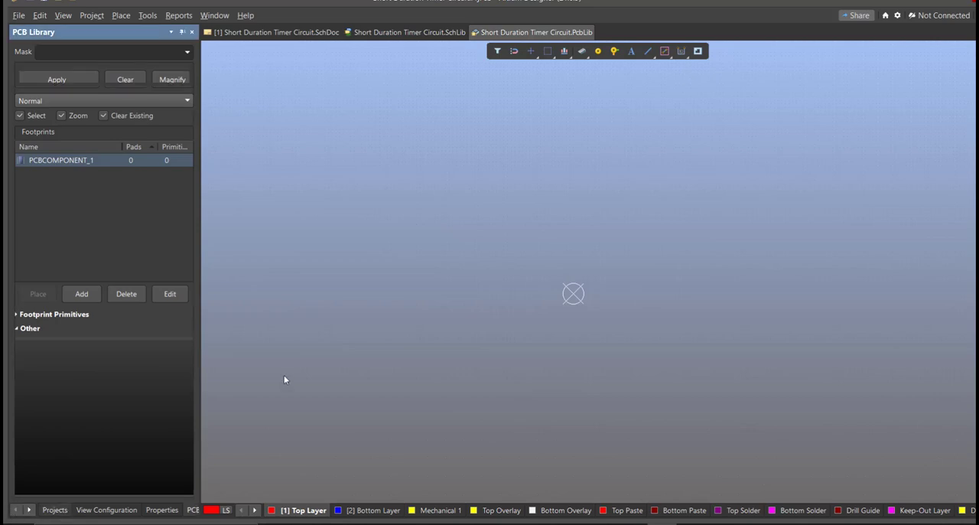
{"action": "left_click", "coordinate": [309, 33]}
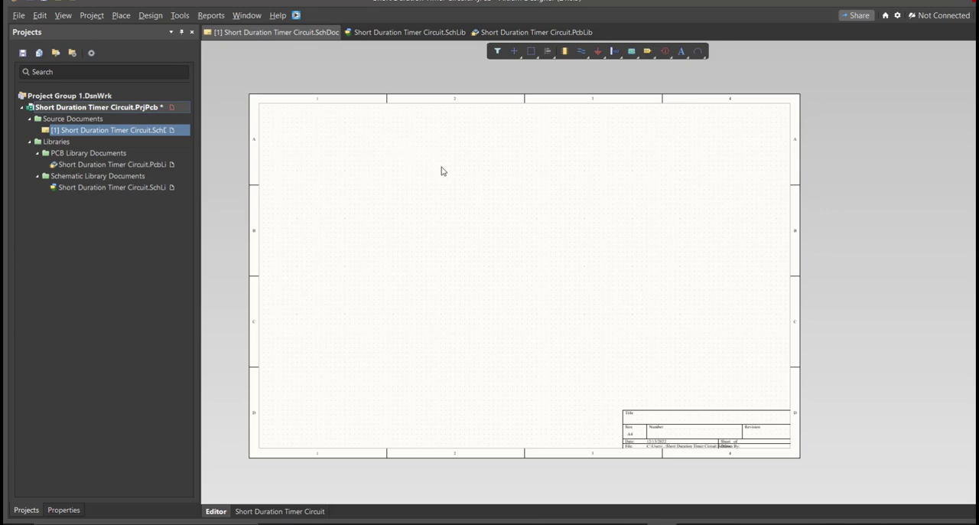
{"action": "left_click", "coordinate": [297, 17]}
{"action": "left_click_drag", "start_coordinate": [74, 7], "coordinate": [325, 118]}
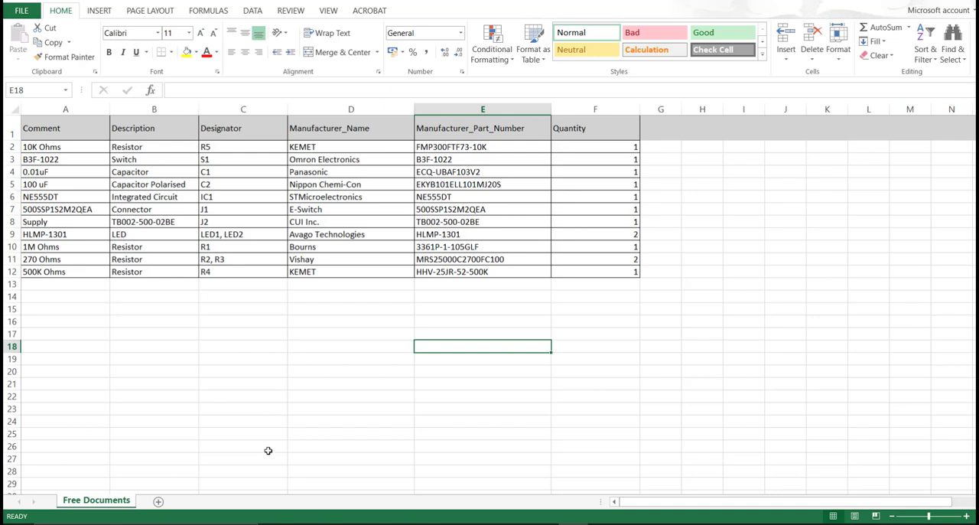
In the Excel parts list, copy the 10K Ohms resistor's manufacturer part number FMP300FTF73-10K.
{"action": "left_click_drag", "start_coordinate": [493, 124], "coordinate": [494, 272]}
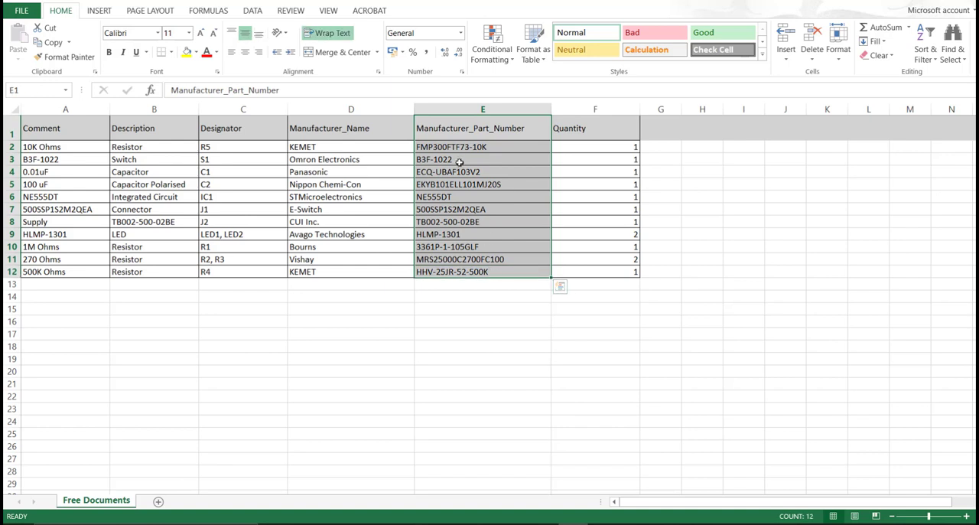
{"action": "left_click", "coordinate": [463, 159]}
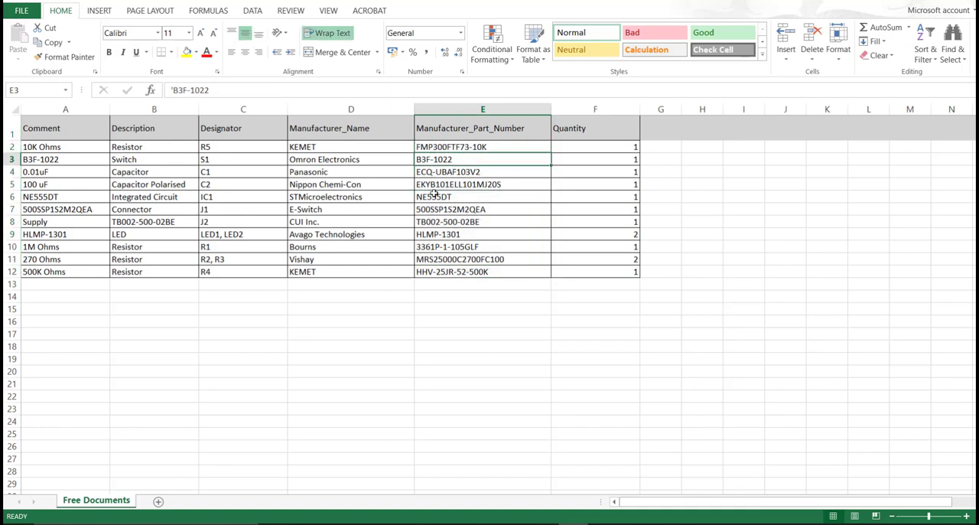
{"action": "double_click", "coordinate": [496, 147]}
{"action": "left_click_drag", "start_coordinate": [490, 147], "coordinate": [416, 147]}
{"action": "key", "text": "ctrl+c"}
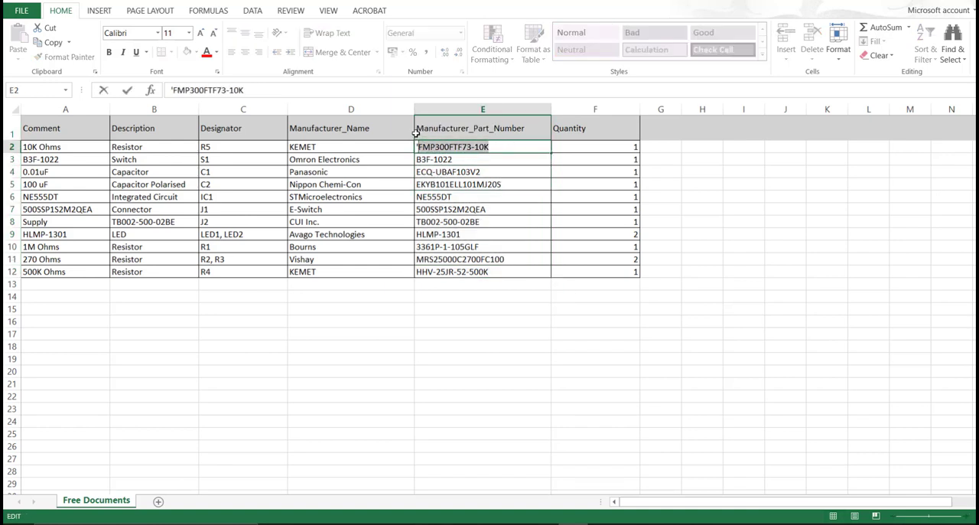
Back in Altium Designer, search the Library Loader for FMP300FTF73-10K, add the part to the design, and close the loader.
{"action": "left_click", "coordinate": [650, 524]}
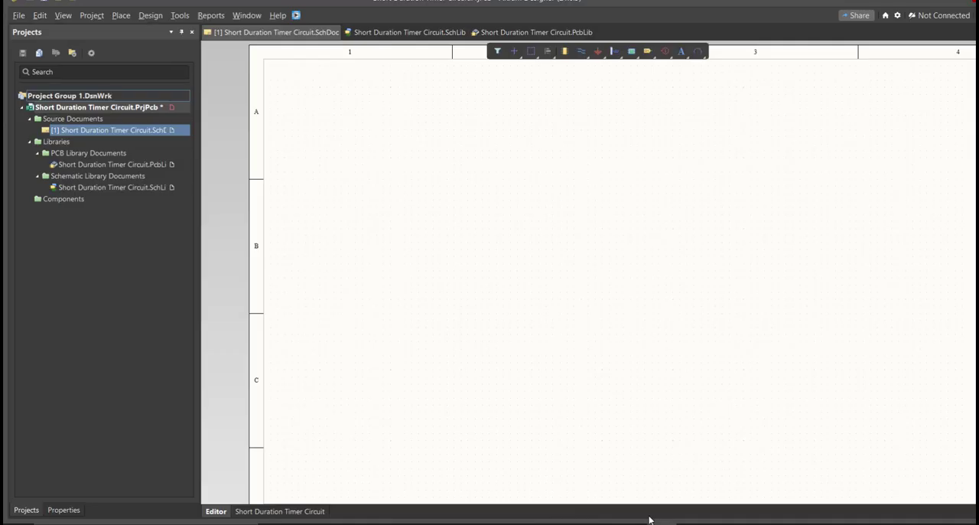
{"action": "scroll", "coordinate": [471, 313], "scroll_direction": "down", "scroll_amount": 4, "text": "ctrl"}
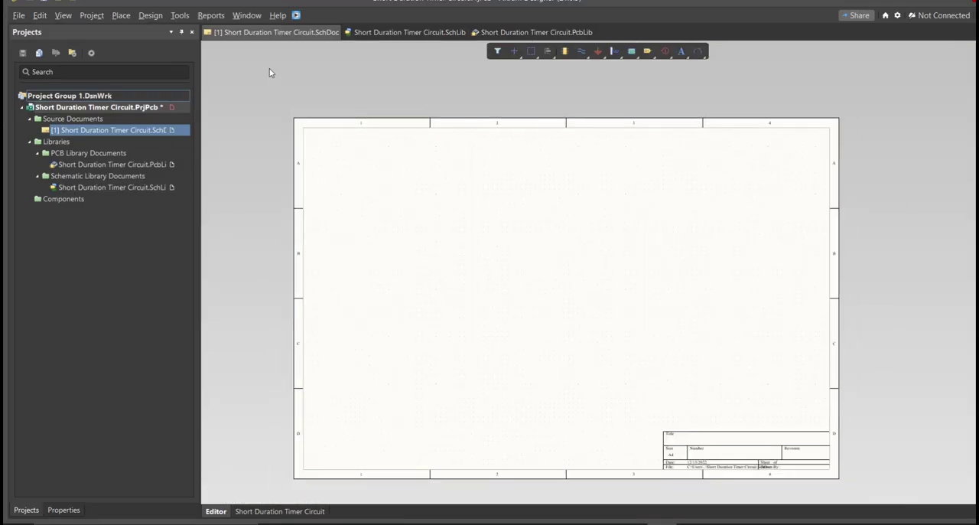
{"action": "left_click", "coordinate": [296, 16]}
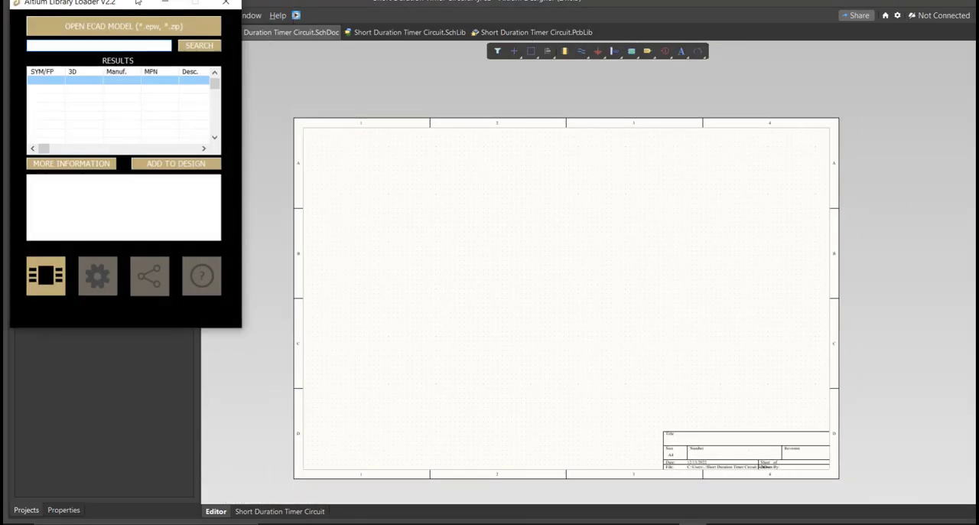
{"action": "left_click", "coordinate": [380, 196]}
{"action": "key", "text": "ctrl+v"}
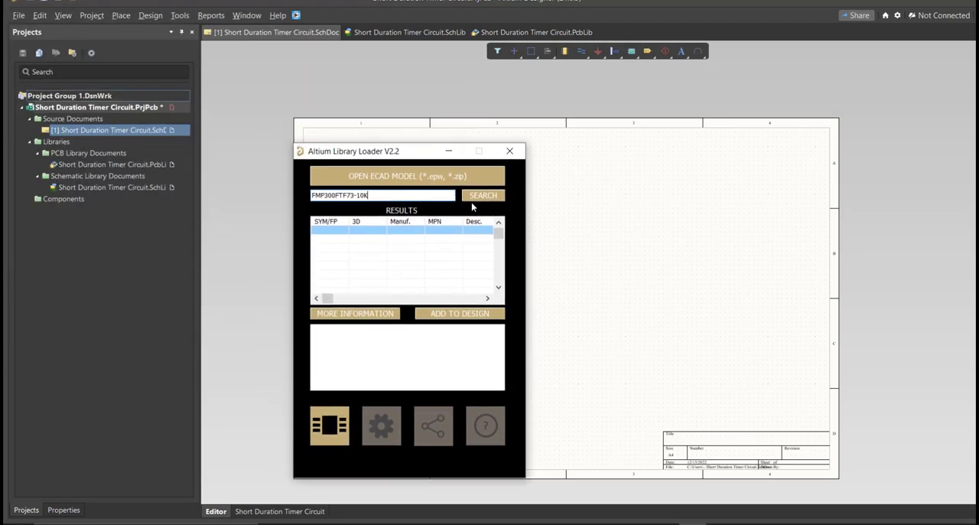
{"action": "left_click", "coordinate": [472, 201]}
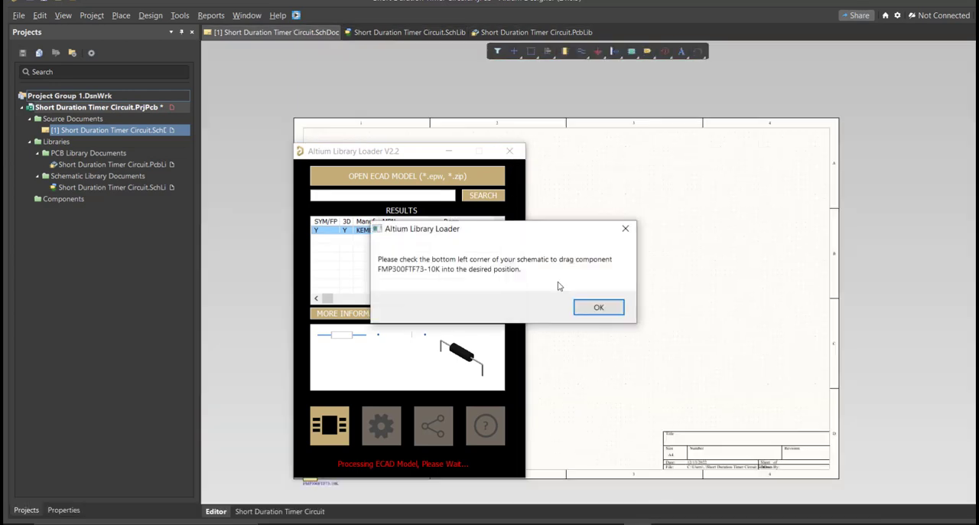
{"action": "left_click", "coordinate": [588, 308]}
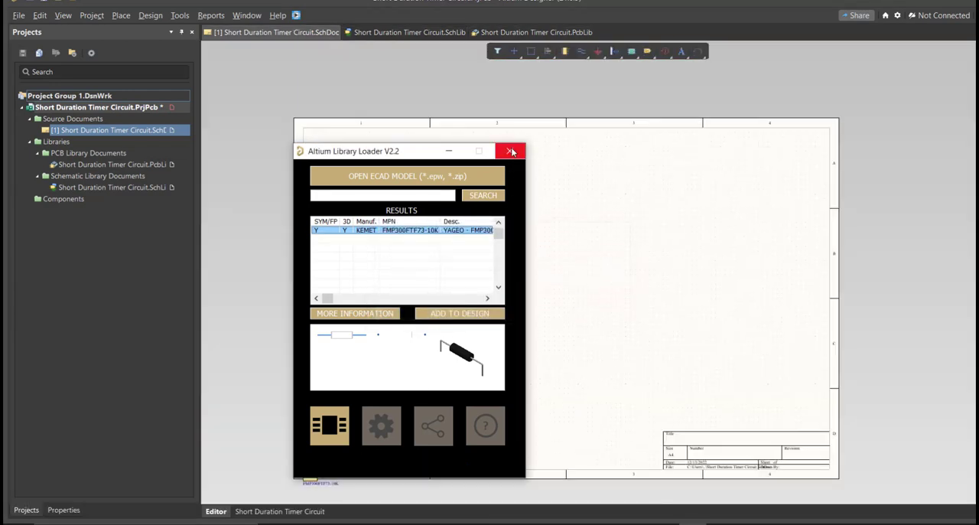
{"action": "left_click", "coordinate": [510, 151]}
Delete the FMP300FTF73-10K resistor placed at the sheet's lower-left corner from the schematic.
{"action": "scroll", "coordinate": [322, 447], "scroll_direction": "up", "scroll_amount": 3, "text": "ctrl"}
{"action": "right_click_drag", "start_coordinate": [322, 447], "coordinate": [429, 314]}
{"action": "left_click_drag", "start_coordinate": [409, 350], "coordinate": [373, 424]}
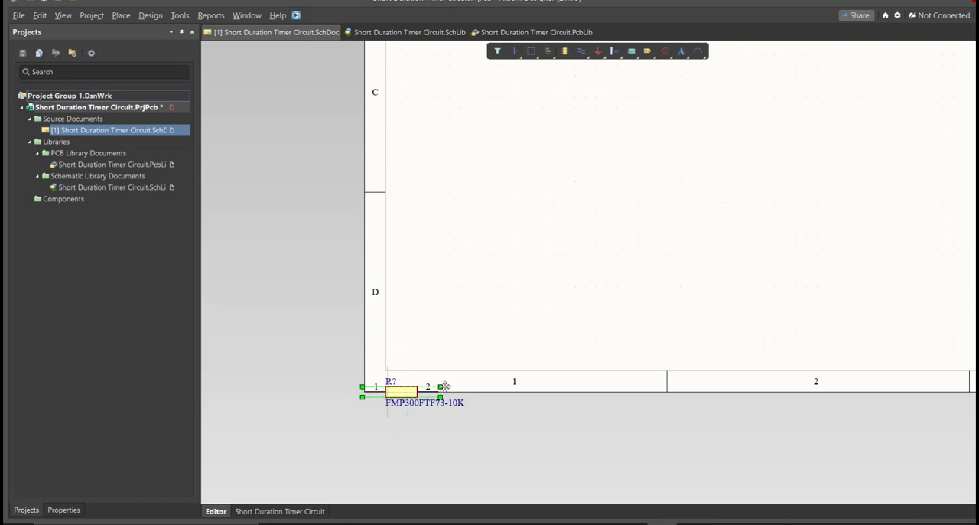
{"action": "left_click_drag", "start_coordinate": [397, 391], "coordinate": [515, 256]}
{"action": "key", "text": "Delete"}
In the schematic library, set the FMP300FTF73-10K resistor's comment to 10K Ohms and save the library.
{"action": "left_click", "coordinate": [406, 34]}
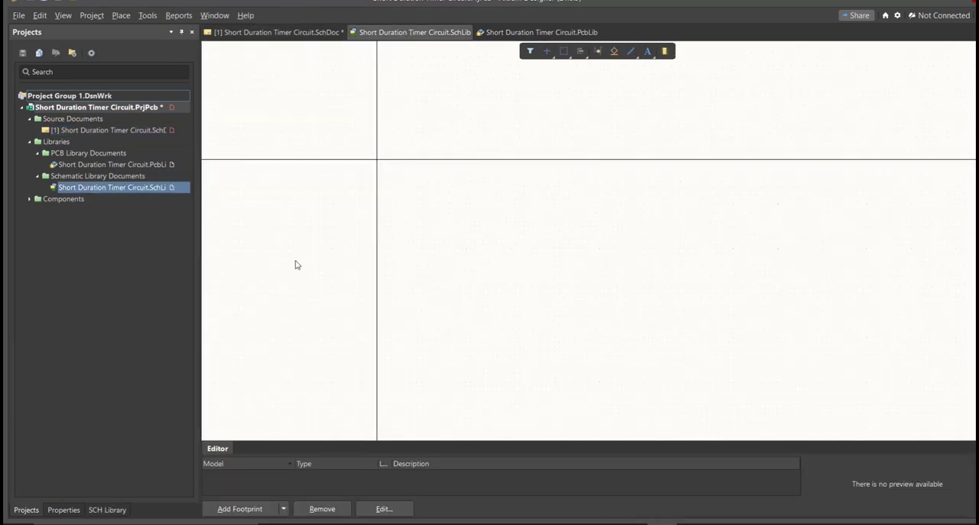
{"action": "left_click", "coordinate": [115, 510]}
{"action": "double_click", "coordinate": [80, 85]}
{"action": "right_click_drag", "start_coordinate": [504, 313], "coordinate": [515, 288]}
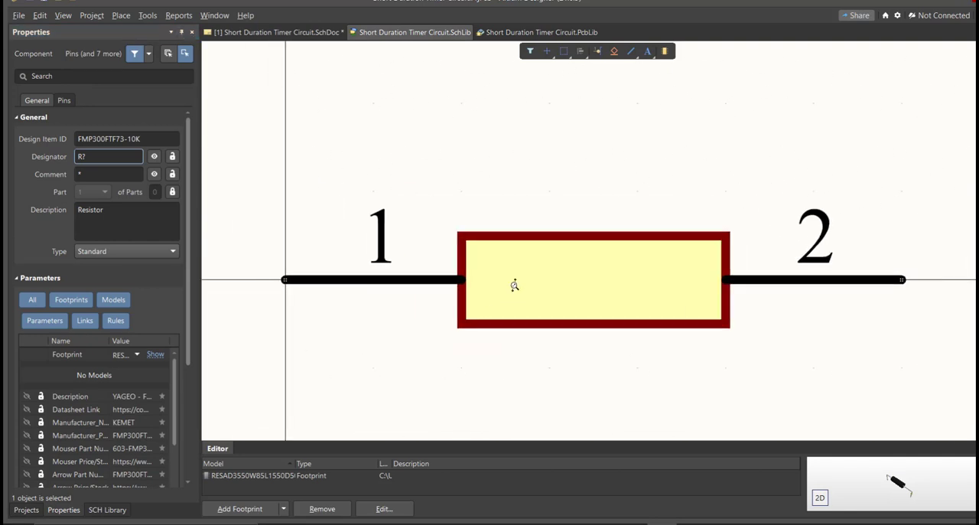
{"action": "scroll", "coordinate": [516, 288], "scroll_direction": "down", "scroll_amount": 4, "text": "ctrl"}
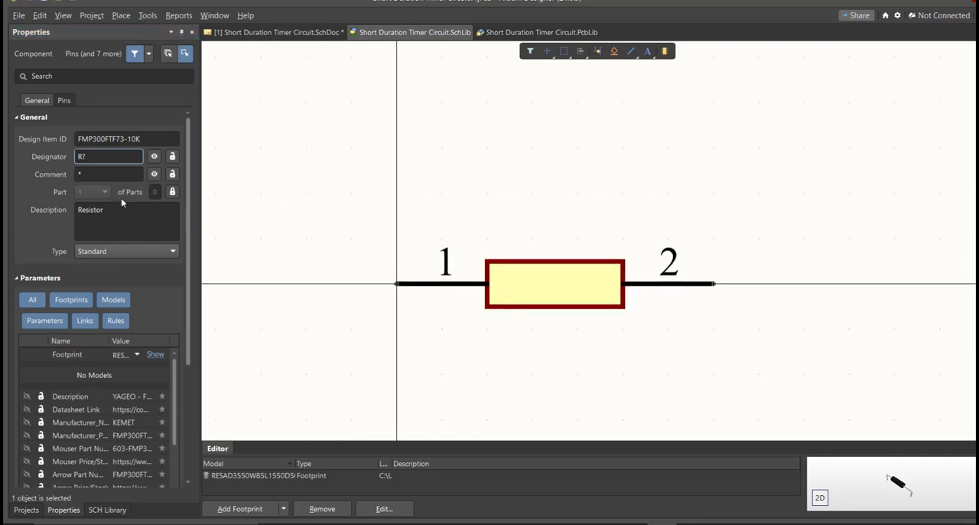
{"action": "left_click", "coordinate": [96, 174]}
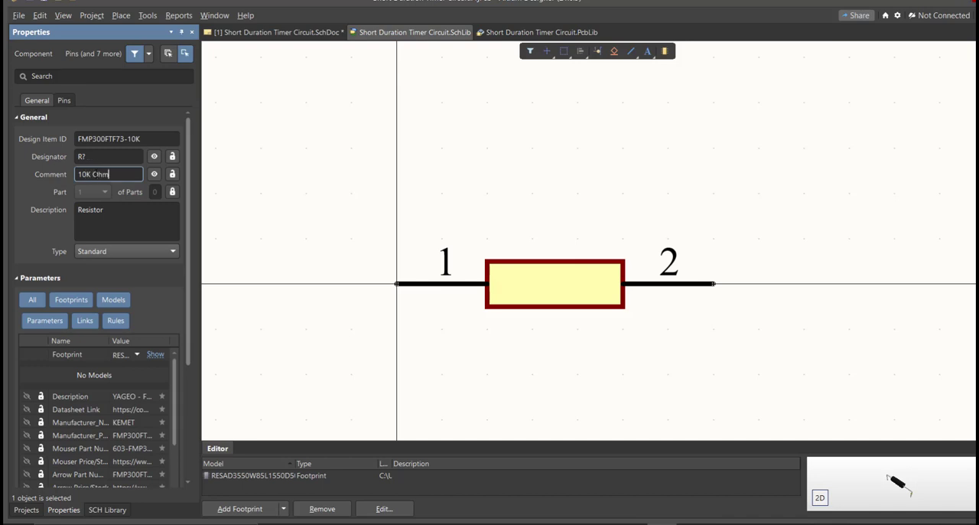
{"action": "key", "text": "Return"}
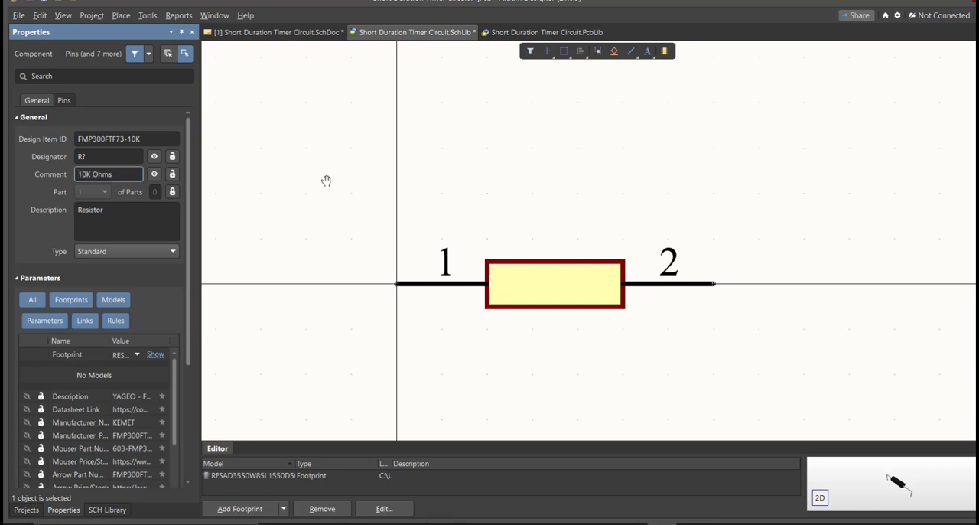
{"action": "scroll", "coordinate": [328, 175], "scroll_direction": "down", "scroll_amount": 2, "text": "ctrl"}
{"action": "right_click_drag", "start_coordinate": [376, 258], "coordinate": [356, 221]}
{"action": "key", "text": "ctrl+s"}
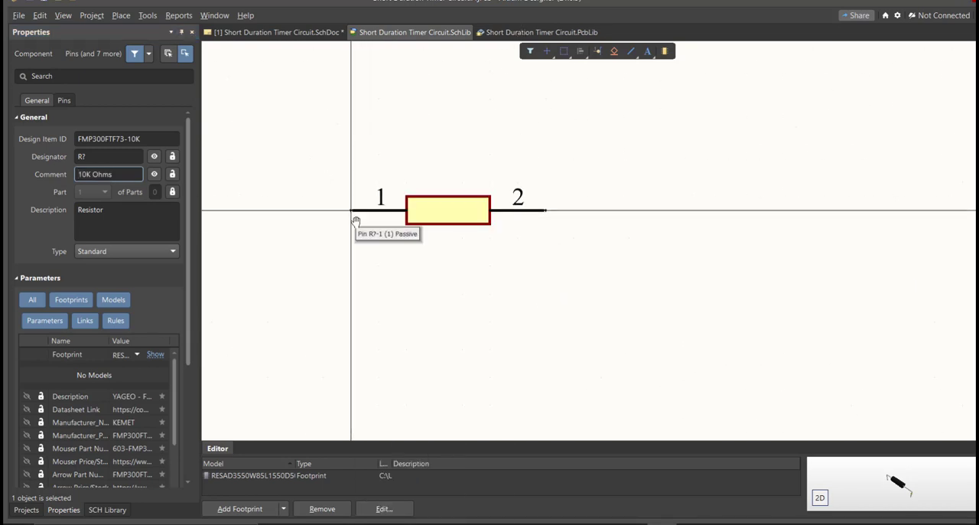
Save the Short Duration Timer Circuit project.
{"action": "left_click", "coordinate": [26, 510]}
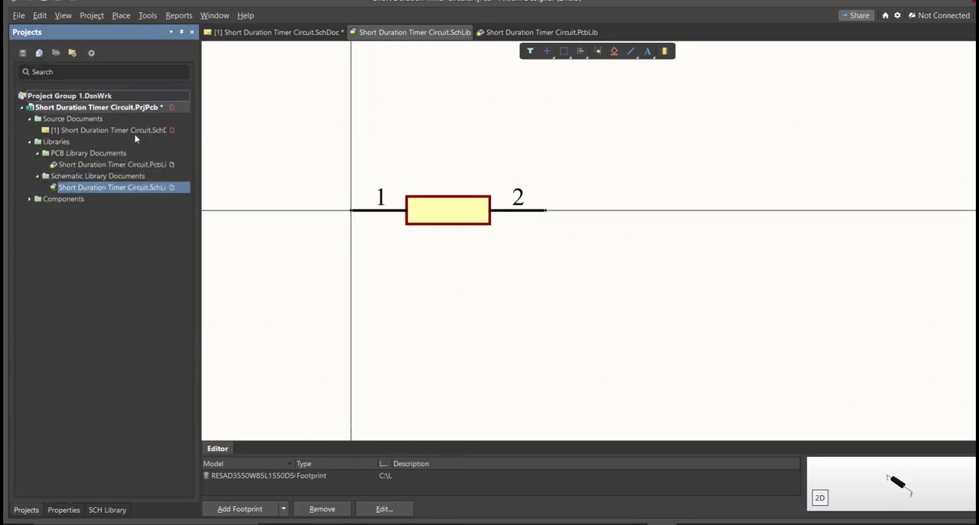
{"action": "right_click", "coordinate": [144, 109]}
{"action": "left_click", "coordinate": [194, 166]}
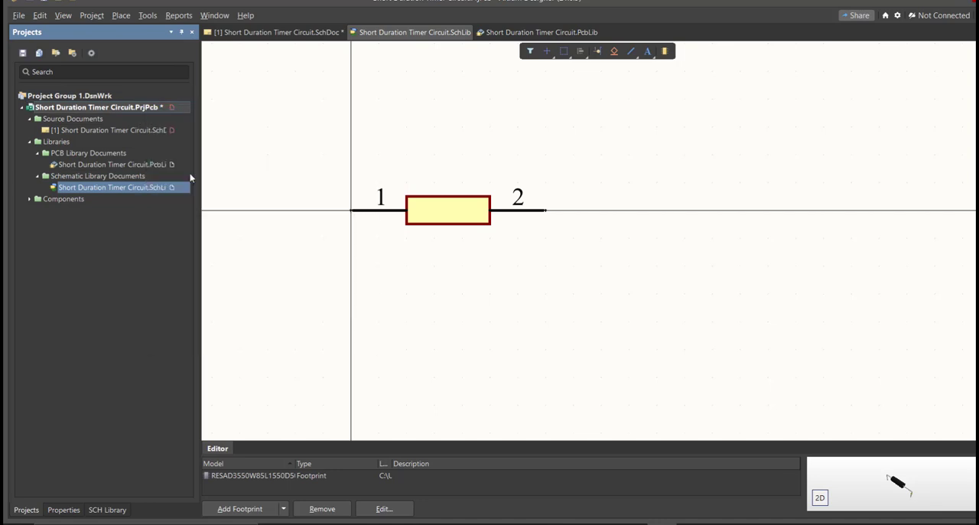
Place the edited 10K Ohms resistor from the schematic library onto the schematic, to the right of the FMP300FTF73-10K resistor.
{"action": "left_click", "coordinate": [107, 510]}
{"action": "left_click", "coordinate": [38, 484]}
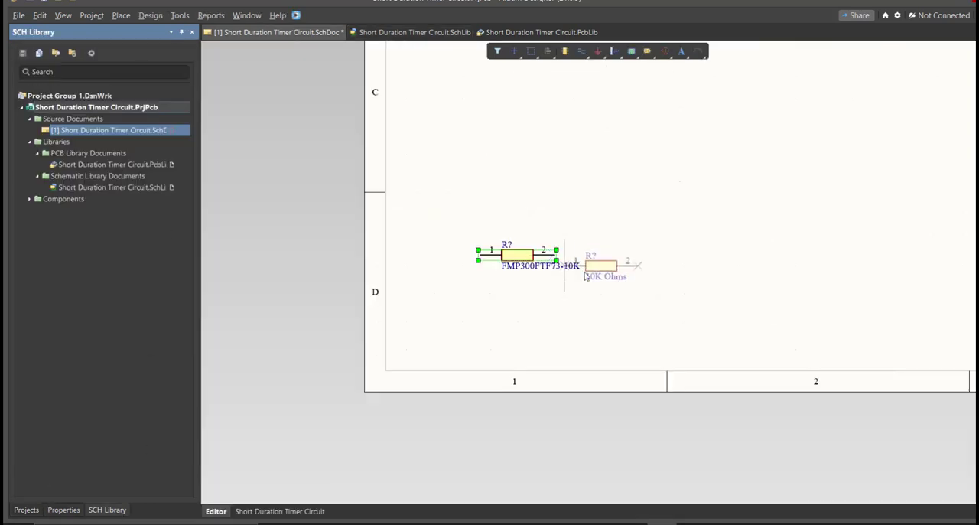
{"action": "scroll", "coordinate": [596, 257], "scroll_direction": "up", "scroll_amount": 3, "text": "ctrl"}
{"action": "left_click", "coordinate": [651, 261]}
{"action": "right_click", "coordinate": [650, 261]}
{"action": "right_click_drag", "start_coordinate": [621, 339], "coordinate": [618, 340]}
{"action": "scroll", "coordinate": [618, 340], "scroll_direction": "down", "scroll_amount": 3, "text": "ctrl"}
{"action": "left_click", "coordinate": [615, 354]}
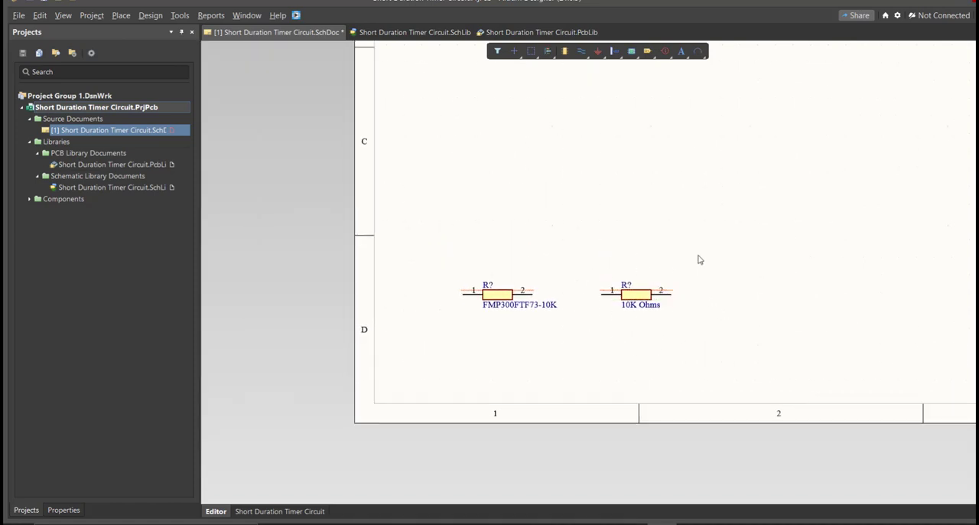
Compare the comment labels of the two resistors placed on the schematic sheet.
{"action": "scroll", "coordinate": [629, 277], "scroll_direction": "up", "scroll_amount": 4, "text": "ctrl"}
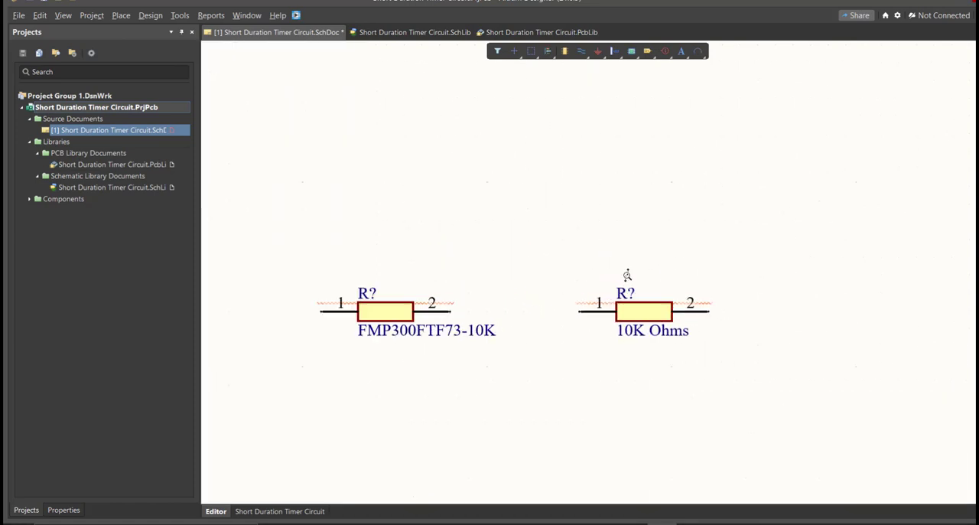
{"action": "right_click_drag", "start_coordinate": [626, 299], "coordinate": [701, 278]}
{"action": "left_click", "coordinate": [358, 312]}
In the Excel parts list, review all the part rows and the manufacturer part numbers in E2 to E12.
{"action": "left_click", "coordinate": [752, 311]}
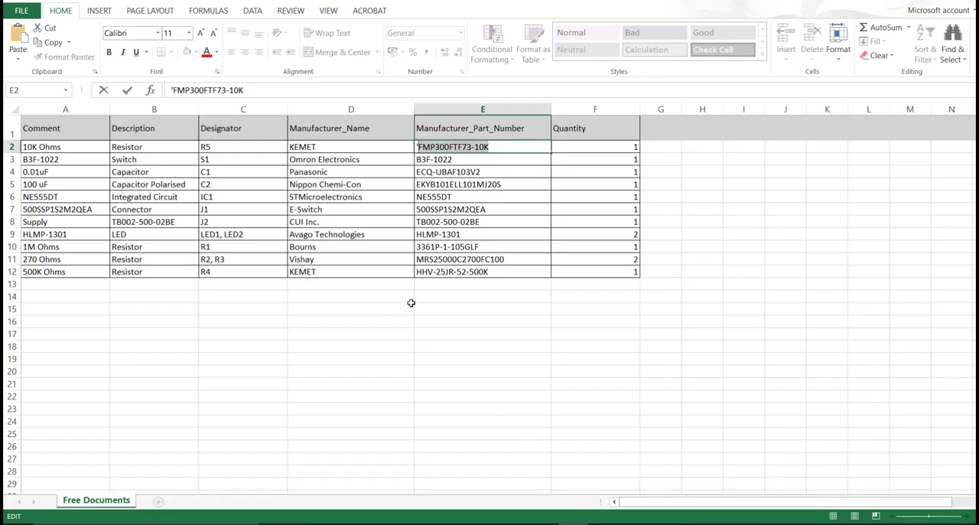
{"action": "left_click", "coordinate": [351, 296]}
{"action": "left_click_drag", "start_coordinate": [79, 149], "coordinate": [621, 280]}
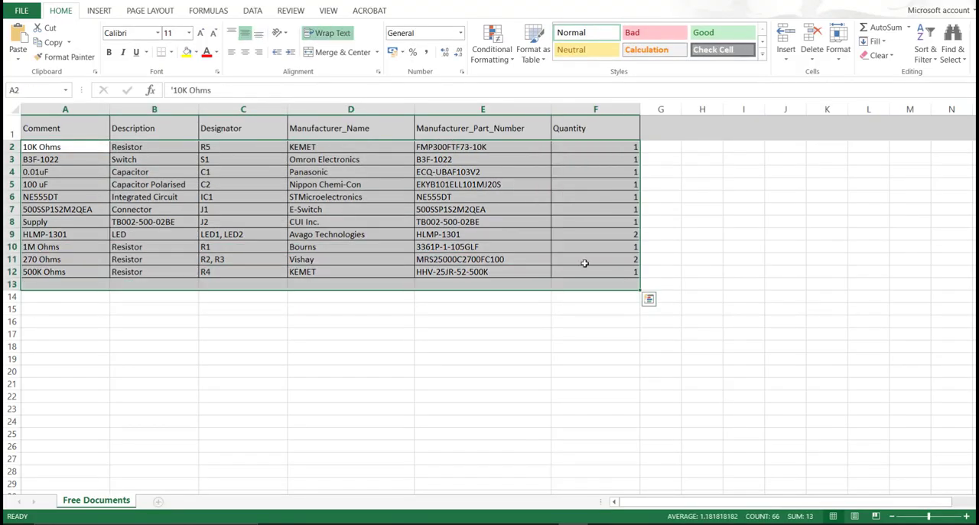
{"action": "left_click", "coordinate": [497, 208]}
{"action": "left_click_drag", "start_coordinate": [465, 149], "coordinate": [462, 268]}
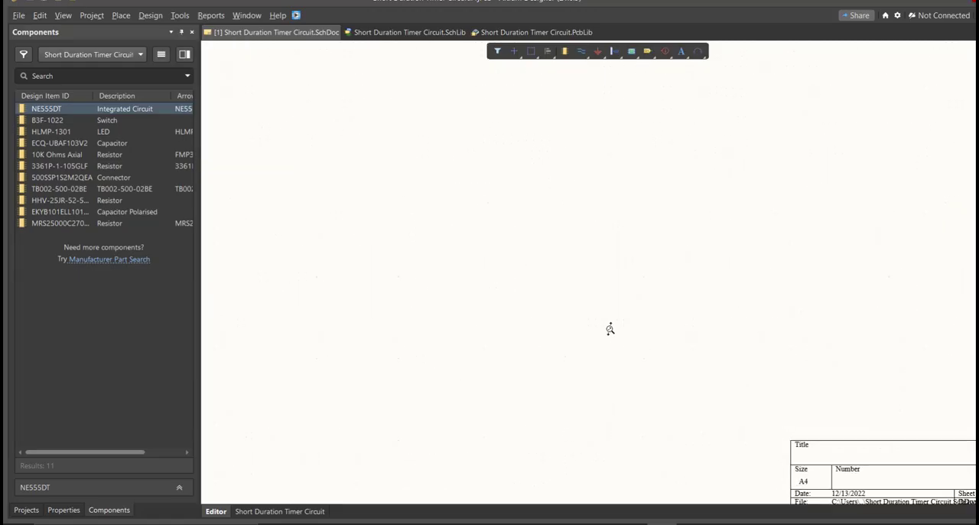
{"action": "middle_click_drag", "start_coordinate": [610, 329], "coordinate": [610, 328]}
{"action": "right_click_drag", "start_coordinate": [609, 300], "coordinate": [563, 303]}
{"action": "middle_click_drag", "start_coordinate": [563, 304], "coordinate": [563, 304]}
{"action": "right_click_drag", "start_coordinate": [561, 296], "coordinate": [537, 300]}
{"action": "scroll", "coordinate": [560, 291], "scroll_direction": "up", "scroll_amount": 2, "text": "ctrl"}
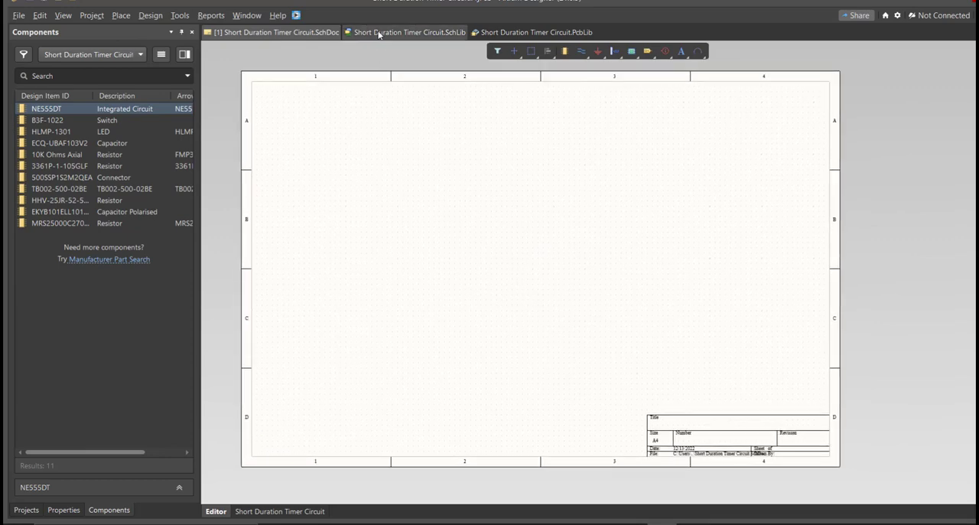
In Altium Designer's schematic library, examine each component's symbol and footprint, from TB002-500-02BE through 10K Ohms Axial.
{"action": "left_click", "coordinate": [378, 32]}
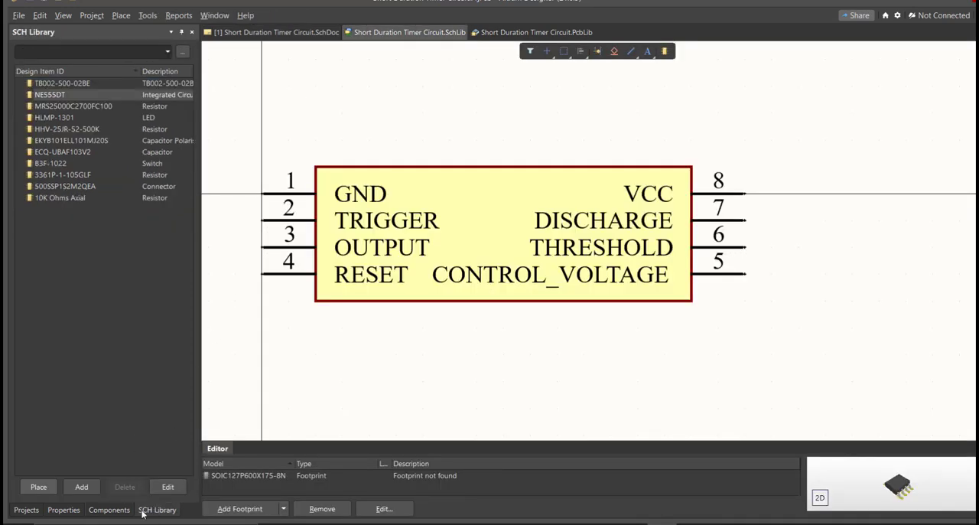
{"action": "left_click", "coordinate": [110, 83]}
{"action": "key", "text": "Down"}
{"action": "key", "text": "Down"}
{"action": "key", "text": "Down"}
{"action": "key", "text": "Down"}
{"action": "key", "text": "Down"}
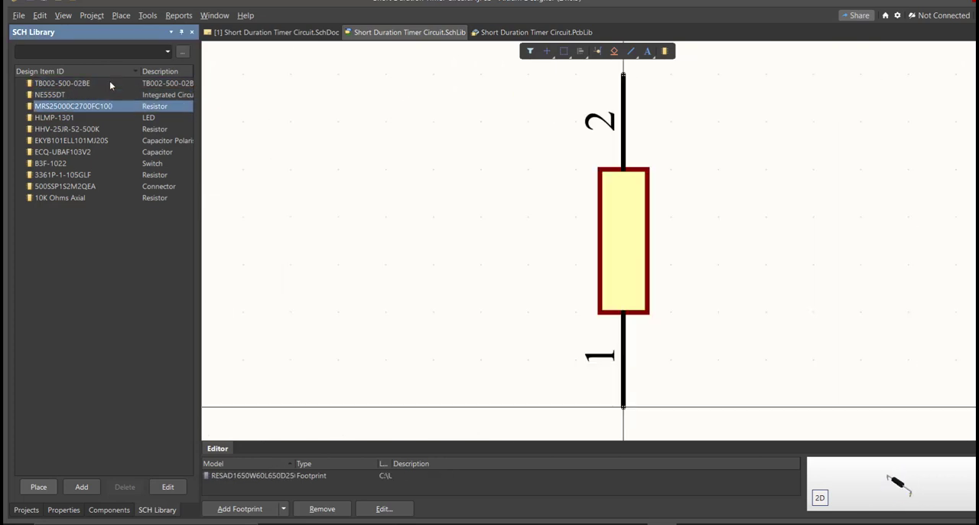
{"action": "key", "text": "Down"}
{"action": "key", "text": "Down"}
{"action": "key", "text": "Down"}
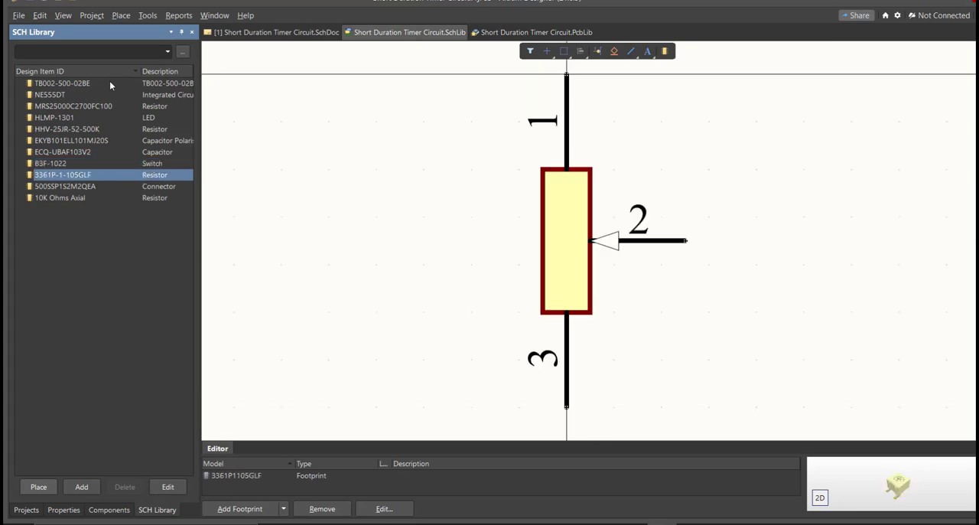
{"action": "key", "text": "Down"}
{"action": "key", "text": "Down"}
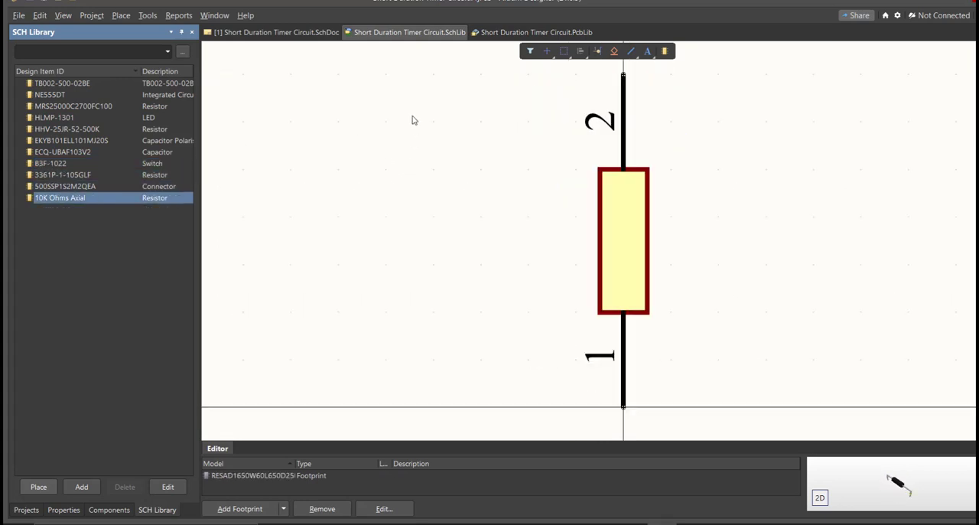
Return to the Short Duration Timer Circuit schematic sheet with its library's component list displayed.
{"action": "left_click", "coordinate": [327, 33]}
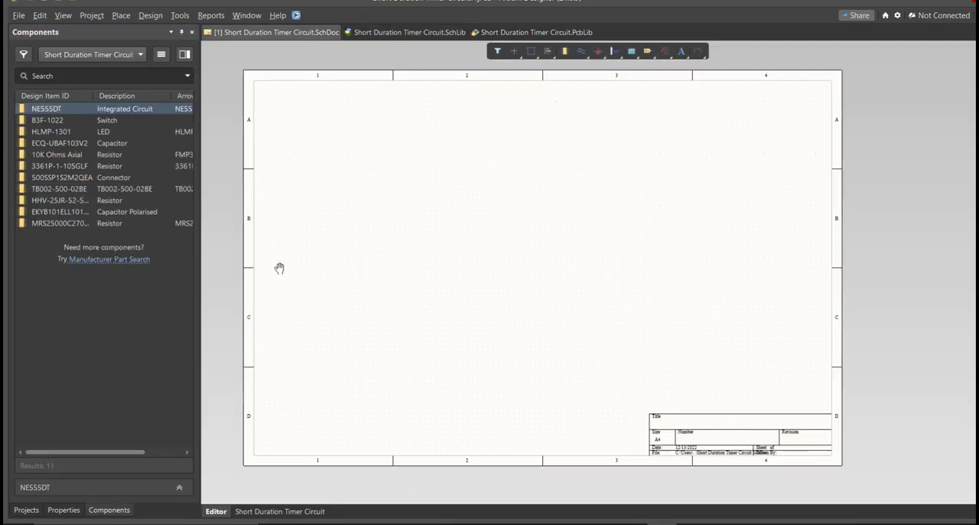
{"action": "right_click_drag", "start_coordinate": [264, 277], "coordinate": [303, 250]}
{"action": "left_click", "coordinate": [122, 512]}
{"action": "right_click_drag", "start_coordinate": [298, 339], "coordinate": [291, 345]}
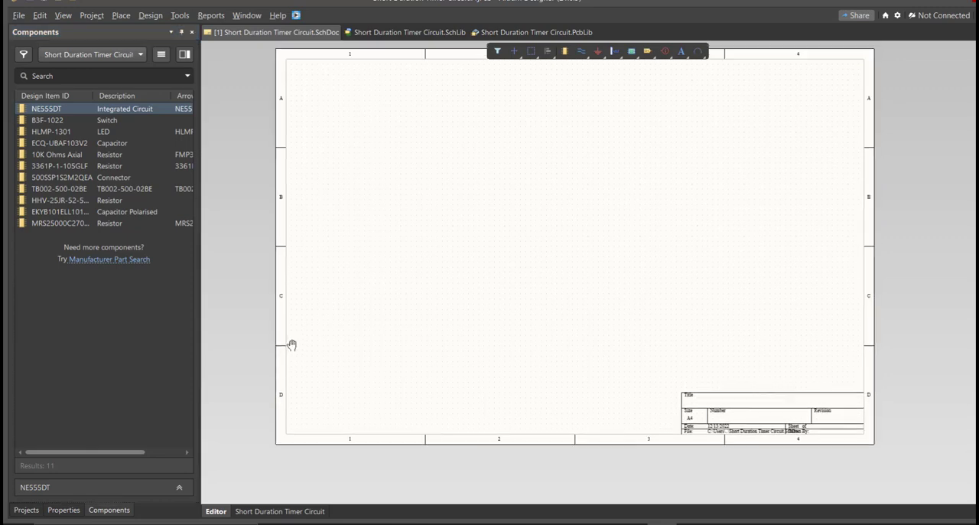
{"action": "right_click", "coordinate": [293, 336]}
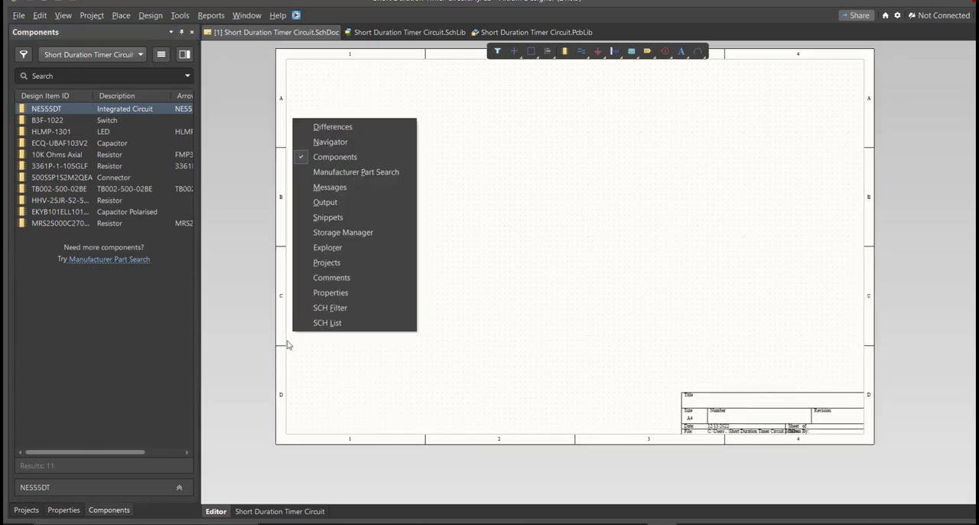
{"action": "left_click", "coordinate": [380, 143]}
Place NE555DT, B3F-1022, HLMP-1301, ECQ-UBAF103V2, 10K Ohms Axial, 3361P-1-105GLF and 500SSP1S2M2QEA from the library onto the schematic sheet.
{"action": "left_click_drag", "start_coordinate": [82, 113], "coordinate": [490, 227]}
{"action": "left_click_drag", "start_coordinate": [49, 123], "coordinate": [380, 205]}
{"action": "left_click_drag", "start_coordinate": [59, 143], "coordinate": [526, 161]}
{"action": "left_click_drag", "start_coordinate": [57, 166], "coordinate": [454, 298]}
Place TB002-500-02BE, HHV-25JR-52-500K, EKYB101ELL101MJ20S and MRS25000C2700FC100 from the library onto the lower part of the schematic sheet.
{"action": "left_click_drag", "start_coordinate": [57, 188], "coordinate": [413, 282]}
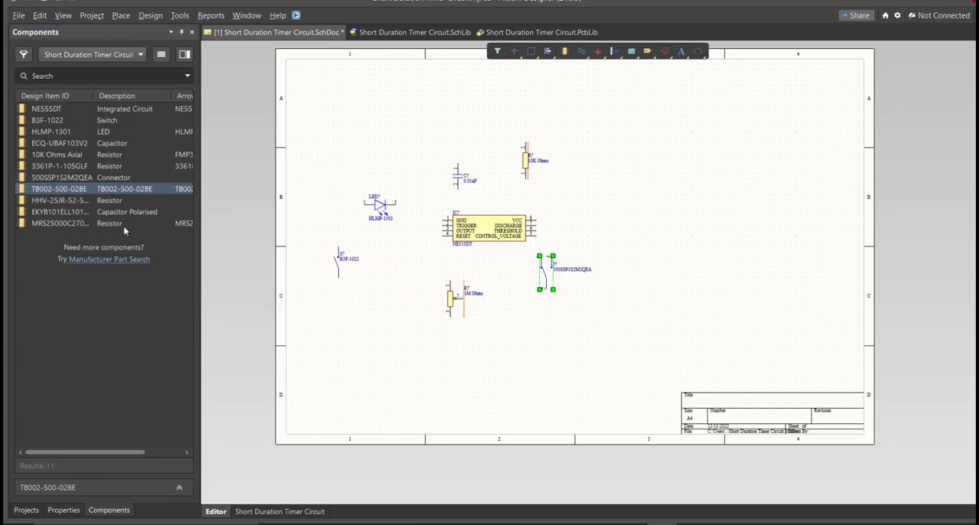
{"action": "left_click_drag", "start_coordinate": [57, 200], "coordinate": [390, 322]}
{"action": "left_click_drag", "start_coordinate": [87, 213], "coordinate": [452, 374]}
{"action": "left_click_drag", "start_coordinate": [90, 224], "coordinate": [514, 331]}
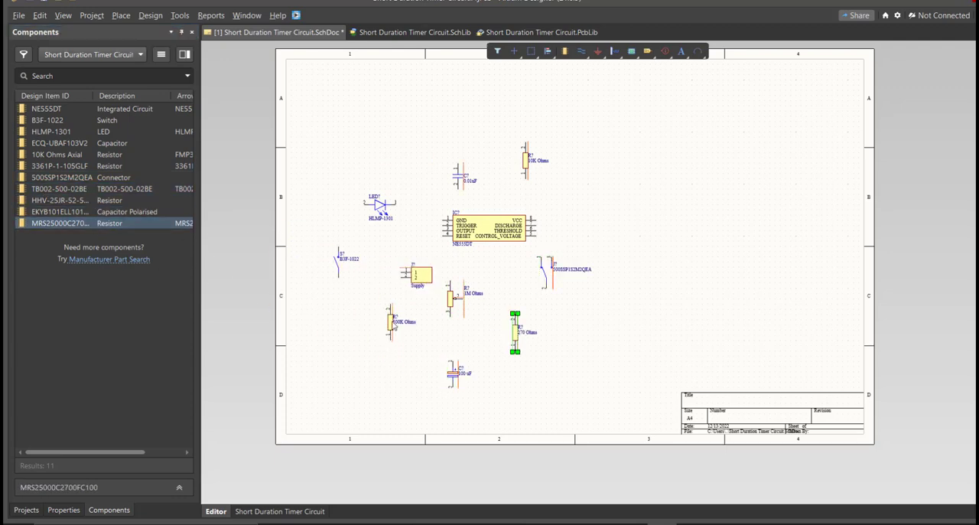
Open the properties of the 500K Ohms resistor at its designator.
{"action": "scroll", "coordinate": [391, 319], "scroll_direction": "up", "scroll_amount": 5, "text": "ctrl"}
{"action": "double_click", "coordinate": [387, 323]}
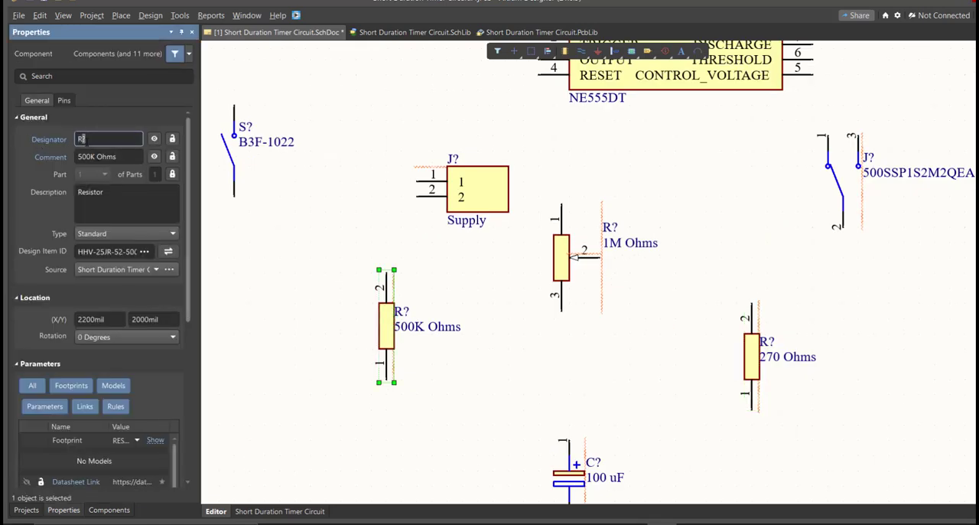
{"action": "scroll", "coordinate": [413, 320], "scroll_direction": "up", "scroll_amount": 4, "text": "ctrl"}
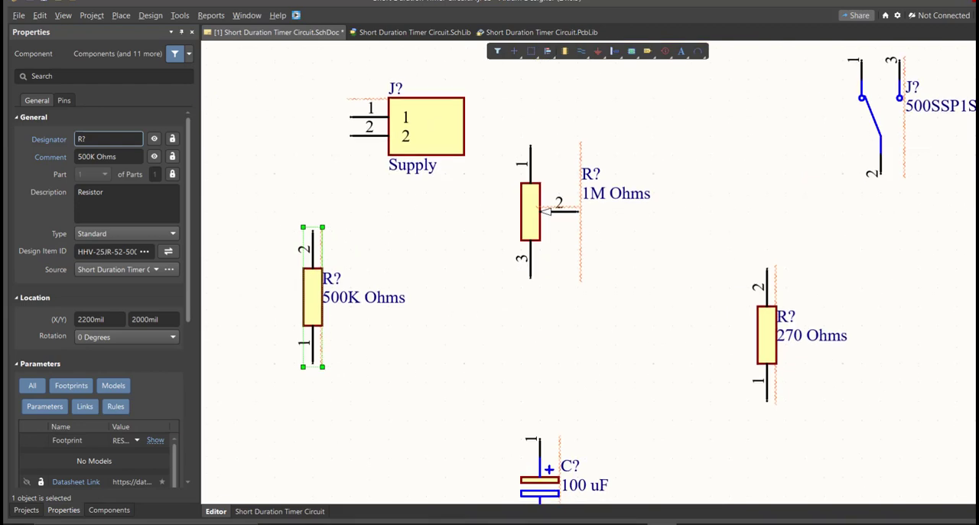
Start annotating the schematic and generate the list of proposed designators for all placed components.
{"action": "left_click", "coordinate": [180, 16]}
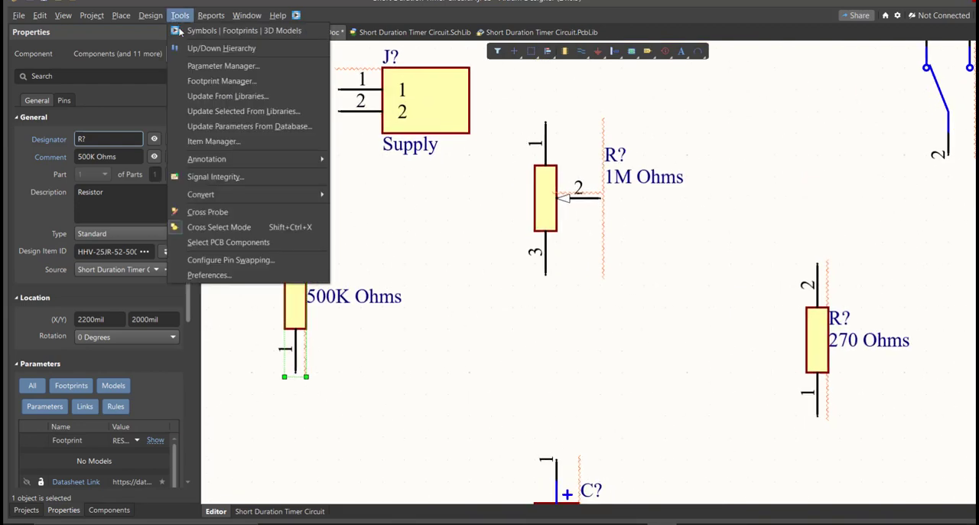
{"action": "mouse_move", "coordinate": [270, 160]}
{"action": "left_click", "coordinate": [428, 158]}
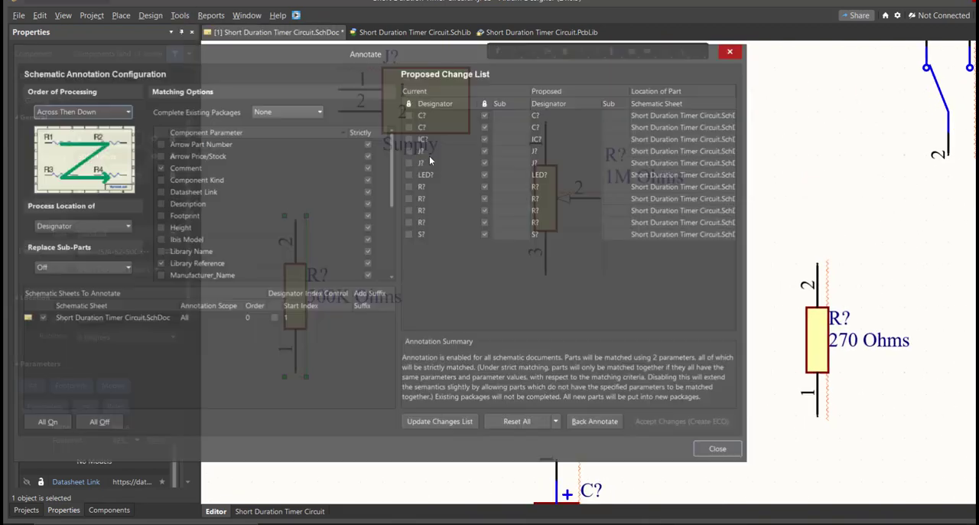
{"action": "left_click", "coordinate": [440, 423]}
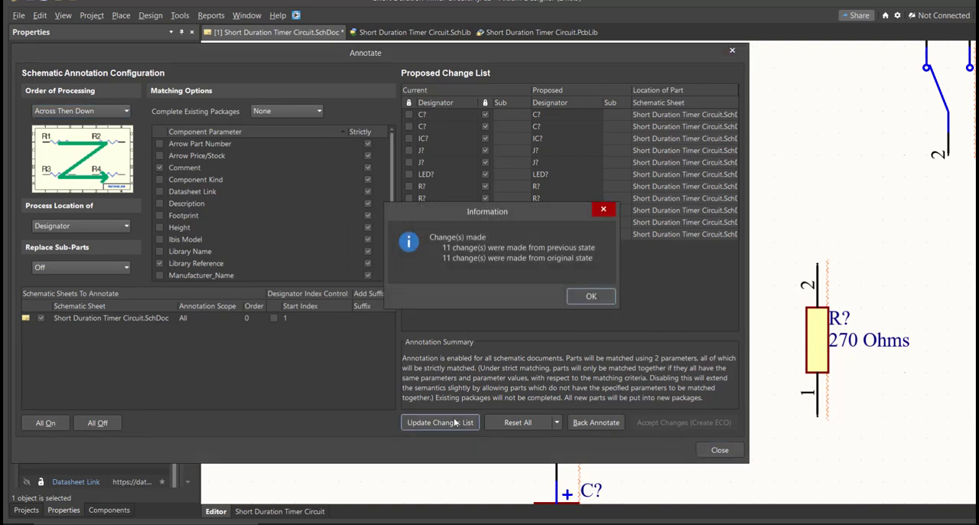
{"action": "left_click", "coordinate": [591, 297]}
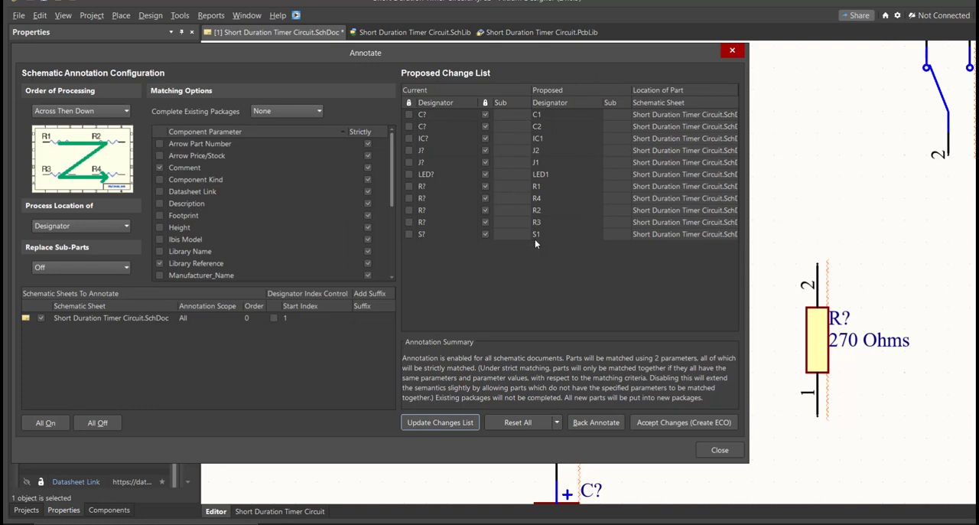
Accept the proposed designators, execute the engineering change order, and close the annotation dialogs.
{"action": "left_click", "coordinate": [672, 420]}
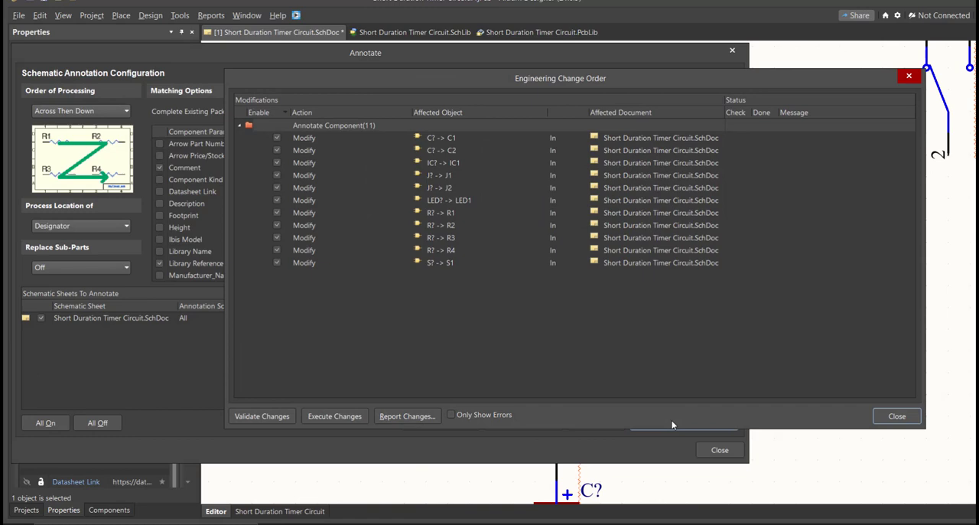
{"action": "left_click", "coordinate": [329, 416]}
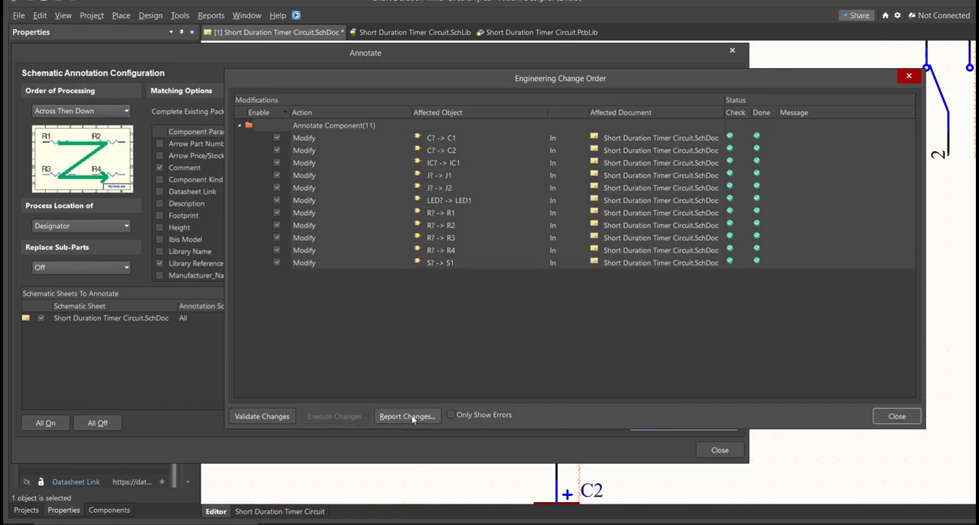
{"action": "left_click", "coordinate": [882, 416]}
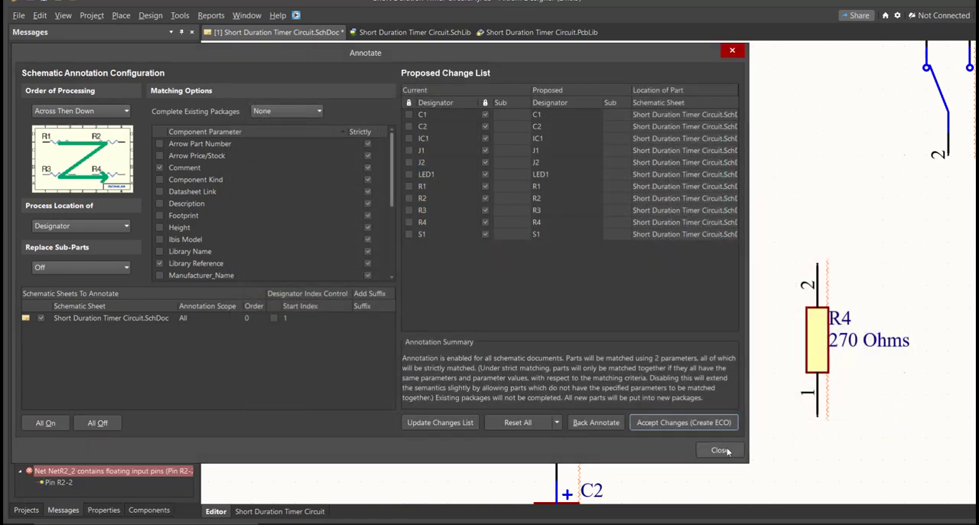
{"action": "left_click", "coordinate": [728, 451]}
Examine the designators assigned to the components across the schematic sheet.
{"action": "right_click_drag", "start_coordinate": [662, 441], "coordinate": [636, 334]}
{"action": "left_click_drag", "start_coordinate": [634, 333], "coordinate": [514, 425]}
{"action": "left_click_drag", "start_coordinate": [387, 145], "coordinate": [252, 219]}
{"action": "left_click_drag", "start_coordinate": [859, 165], "coordinate": [788, 228]}
{"action": "right_click_drag", "start_coordinate": [633, 242], "coordinate": [621, 313]}
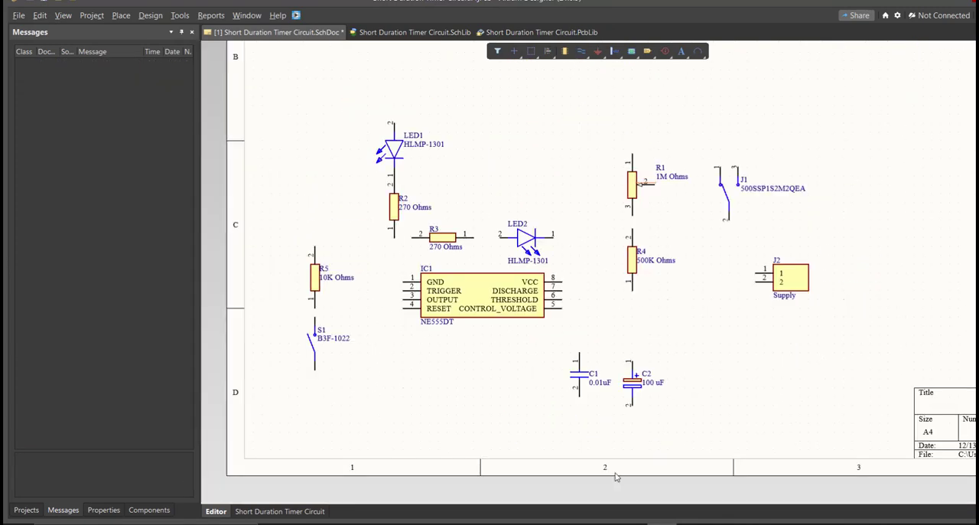
{"action": "scroll", "coordinate": [458, 366], "scroll_direction": "up", "scroll_amount": 3, "text": "ctrl"}
{"action": "scroll", "coordinate": [436, 373], "scroll_direction": "down", "scroll_amount": 2, "text": "ctrl"}
{"action": "scroll", "coordinate": [436, 373], "scroll_direction": "up", "scroll_amount": 3, "text": "ctrl"}
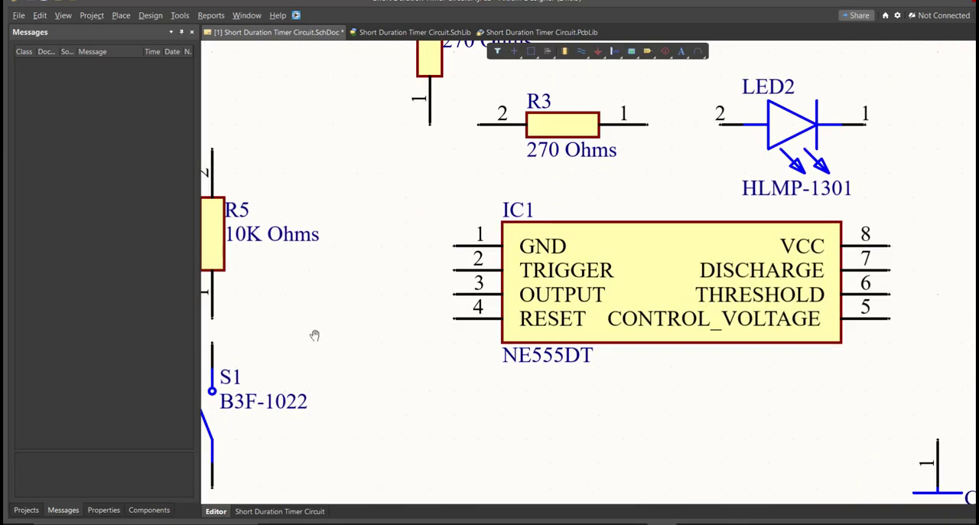
Wire pin 1 of the 10K Ohms resistor R5 to the upper terminal of switch S1.
{"action": "right_click_drag", "start_coordinate": [308, 334], "coordinate": [465, 332]}
{"action": "scroll", "coordinate": [465, 332], "scroll_direction": "up", "scroll_amount": 1, "text": "ctrl"}
{"action": "scroll", "coordinate": [349, 334], "scroll_direction": "up", "scroll_amount": 2, "text": "ctrl"}
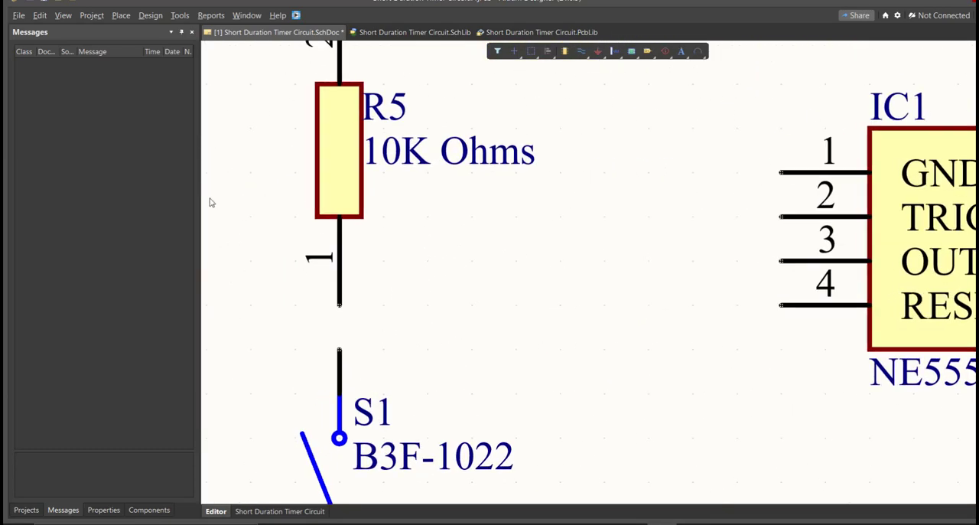
{"action": "left_click", "coordinate": [120, 13]}
{"action": "left_click", "coordinate": [138, 91]}
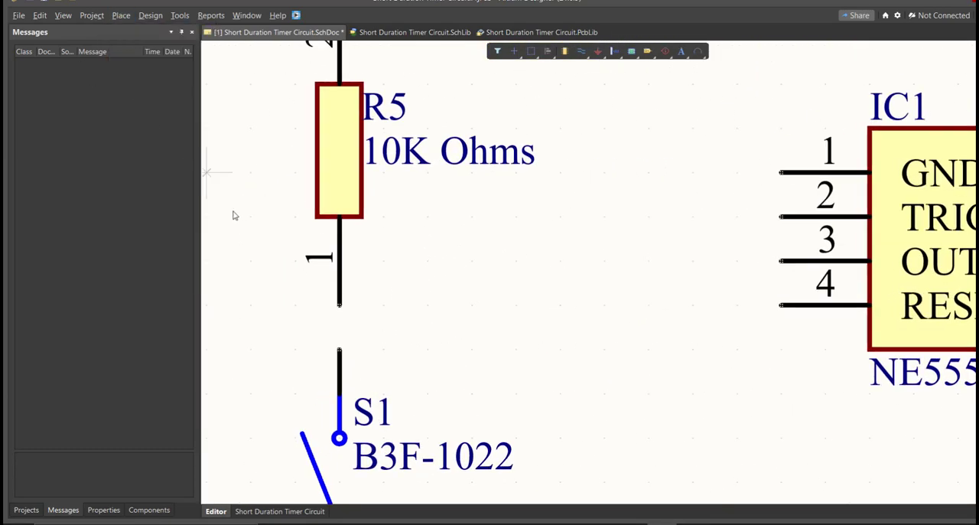
{"action": "left_click", "coordinate": [339, 304]}
{"action": "left_click", "coordinate": [339, 349]}
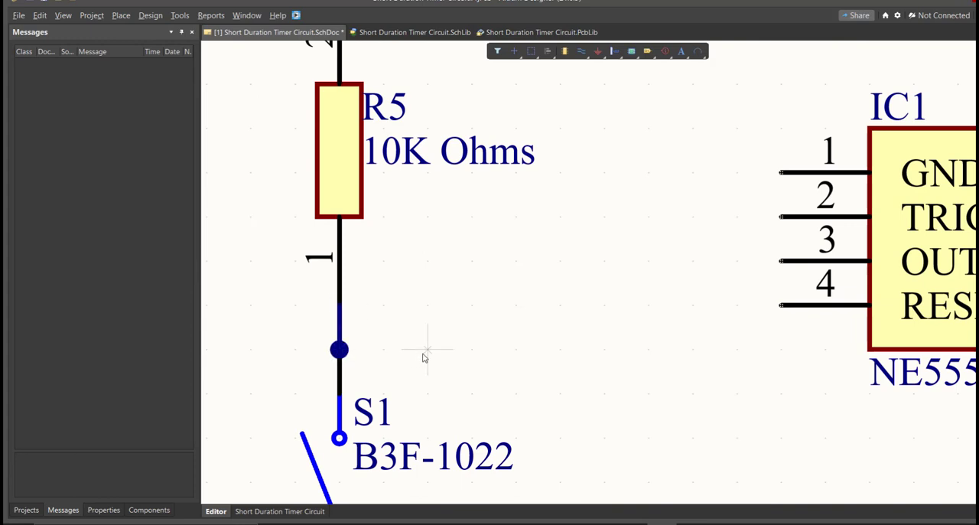
{"action": "scroll", "coordinate": [405, 331], "scroll_direction": "up", "scroll_amount": 1, "text": "ctrl"}
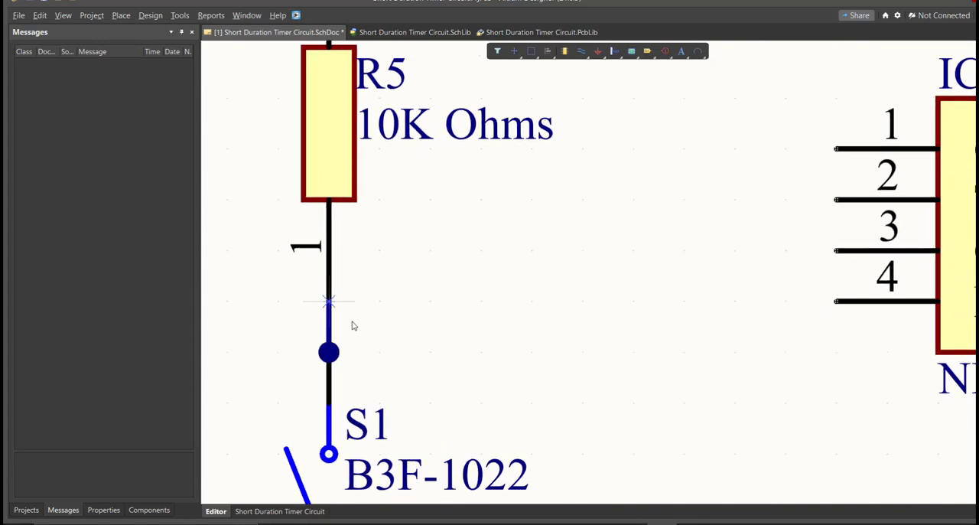
{"action": "left_click", "coordinate": [335, 306]}
{"action": "left_click", "coordinate": [531, 354]}
{"action": "left_click", "coordinate": [839, 254]}
{"action": "right_click_drag", "start_coordinate": [838, 254], "coordinate": [825, 170]}
{"action": "key", "text": "ctrl+z"}
Wire the node between R5 and S1 to the TRIGGER pin 2 of IC1.
{"action": "right_click_drag", "start_coordinate": [769, 188], "coordinate": [745, 263]}
{"action": "left_click", "coordinate": [292, 294]}
{"action": "left_click", "coordinate": [597, 344]}
{"action": "left_click", "coordinate": [796, 192]}
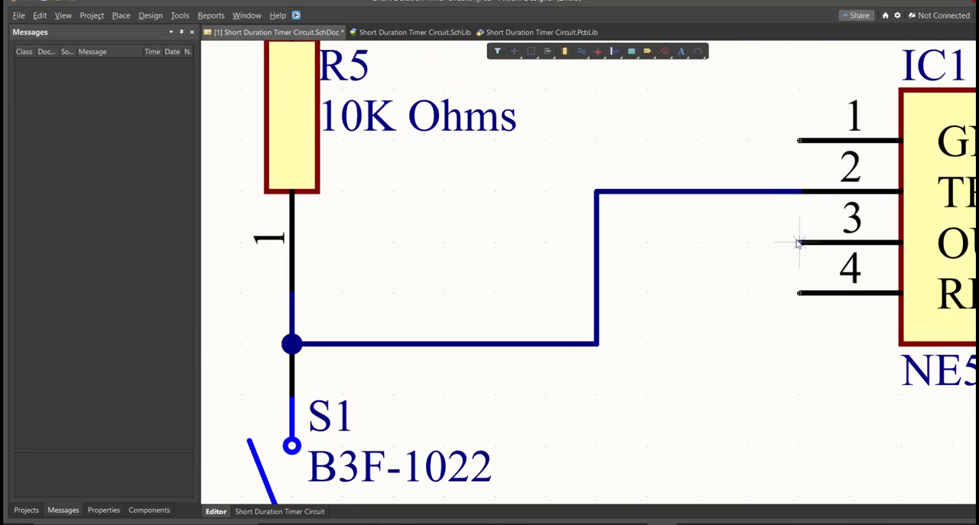
Wire IC1's OUTPUT pin 3 to pin 1 of R2 and pin 2 of R3.
{"action": "left_click", "coordinate": [799, 242]}
{"action": "scroll", "coordinate": [796, 237], "scroll_direction": "down", "scroll_amount": 1, "text": "ctrl"}
{"action": "left_click", "coordinate": [706, 135]}
{"action": "right_click_drag", "start_coordinate": [706, 134], "coordinate": [620, 247]}
{"action": "left_click", "coordinate": [620, 247]}
{"action": "left_click", "coordinate": [699, 245]}
{"action": "right_click", "coordinate": [697, 245]}
{"action": "scroll", "coordinate": [619, 261], "scroll_direction": "down", "scroll_amount": 4, "text": "ctrl"}
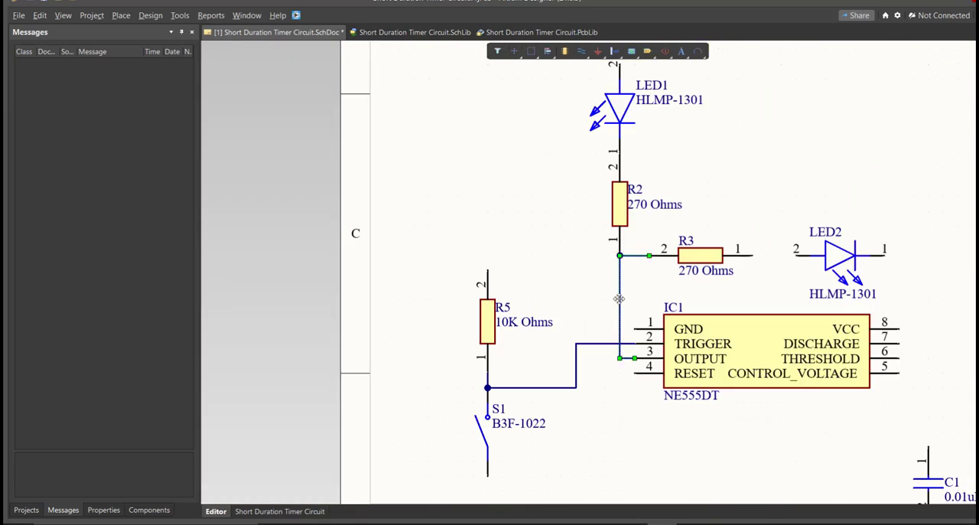
Wire resistor R3 to LED2 and draw the supply rail above the circuit.
{"action": "scroll", "coordinate": [619, 299], "scroll_direction": "up", "scroll_amount": 3, "text": "ctrl"}
{"action": "left_click", "coordinate": [646, 431]}
{"action": "left_click", "coordinate": [704, 431]}
{"action": "left_click", "coordinate": [469, 177]}
{"action": "left_click", "coordinate": [900, 98]}
{"action": "left_click", "coordinate": [630, 469]}
{"action": "left_click", "coordinate": [614, 371]}
{"action": "scroll", "coordinate": [599, 262], "scroll_direction": "down", "scroll_amount": 8, "text": "ctrl"}
{"action": "scroll", "coordinate": [646, 433], "scroll_direction": "up", "scroll_amount": 3, "text": "ctrl"}
{"action": "scroll", "coordinate": [380, 339], "scroll_direction": "up", "scroll_amount": 1, "text": "ctrl"}
{"action": "scroll", "coordinate": [380, 339], "scroll_direction": "down", "scroll_amount": 2, "text": "ctrl"}
{"action": "scroll", "coordinate": [396, 183], "scroll_direction": "up", "scroll_amount": 3, "text": "ctrl"}
Connect IC1's VCC pin 8 and pin 1 of potentiometer R1 to the upper supply rail.
{"action": "left_click", "coordinate": [465, 283]}
{"action": "left_click", "coordinate": [284, 379]}
{"action": "scroll", "coordinate": [283, 374], "scroll_direction": "down", "scroll_amount": 5, "text": "ctrl"}
{"action": "left_click", "coordinate": [439, 220]}
{"action": "left_click", "coordinate": [479, 280]}
{"action": "scroll", "coordinate": [537, 360], "scroll_direction": "up", "scroll_amount": 3, "text": "ctrl"}
Wire the wiper pin 2 of potentiometer R1 to the node between R1 and R4.
{"action": "left_click", "coordinate": [488, 269]}
{"action": "left_click", "coordinate": [510, 270]}
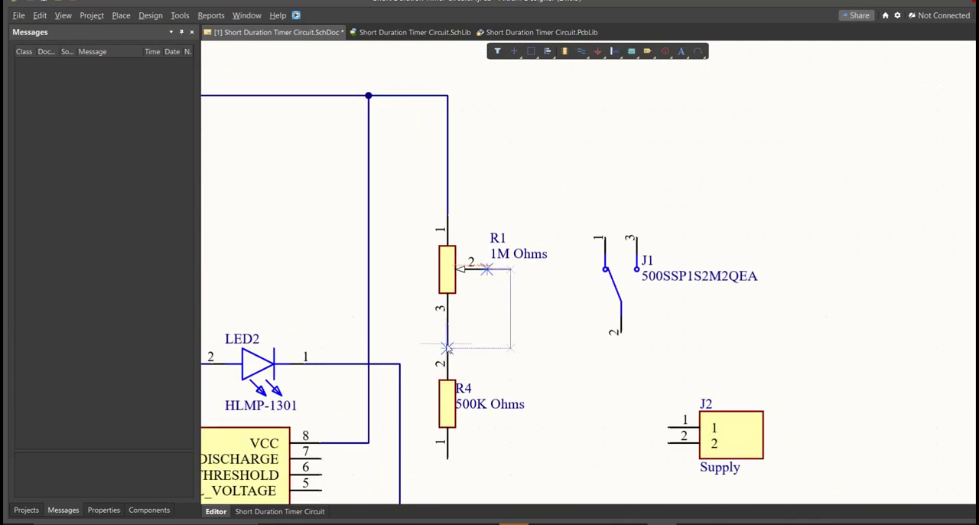
{"action": "left_click", "coordinate": [448, 348]}
Wire R4 down to capacitor C2 and connect IC1's DISCHARGE and THRESHOLD pins to that wire.
{"action": "left_click", "coordinate": [498, 277]}
{"action": "left_click", "coordinate": [498, 403]}
{"action": "left_click", "coordinate": [372, 277]}
{"action": "left_click", "coordinate": [498, 277]}
{"action": "left_click", "coordinate": [371, 293]}
{"action": "left_click", "coordinate": [497, 293]}
Wire switch J1 between the upper rail and pin 1 of supply connector J2, and connect J2's pin 2 to the lower rail.
{"action": "left_click", "coordinate": [722, 395]}
{"action": "left_click", "coordinate": [678, 306]}
{"action": "left_click", "coordinate": [517, 86]}
{"action": "left_click", "coordinate": [664, 219]}
{"action": "left_click", "coordinate": [722, 410]}
{"action": "scroll", "coordinate": [722, 410], "scroll_direction": "down", "scroll_amount": 4, "text": "ctrl"}
{"action": "left_click", "coordinate": [693, 339]}
{"action": "scroll", "coordinate": [797, 243], "scroll_direction": "up", "scroll_amount": 5, "text": "ctrl"}
{"action": "scroll", "coordinate": [634, 350], "scroll_direction": "down", "scroll_amount": 7, "text": "ctrl"}
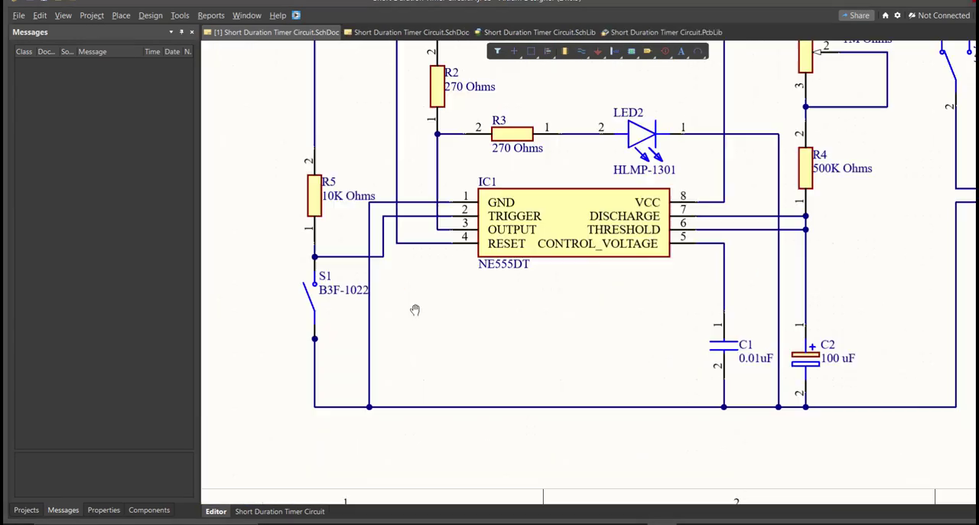
Examine the completed wiring across the whole schematic sheet.
{"action": "right_click_drag", "start_coordinate": [416, 308], "coordinate": [398, 319]}
{"action": "scroll", "coordinate": [399, 319], "scroll_direction": "down", "scroll_amount": 5, "text": "ctrl"}
{"action": "right_click_drag", "start_coordinate": [480, 289], "coordinate": [429, 357]}
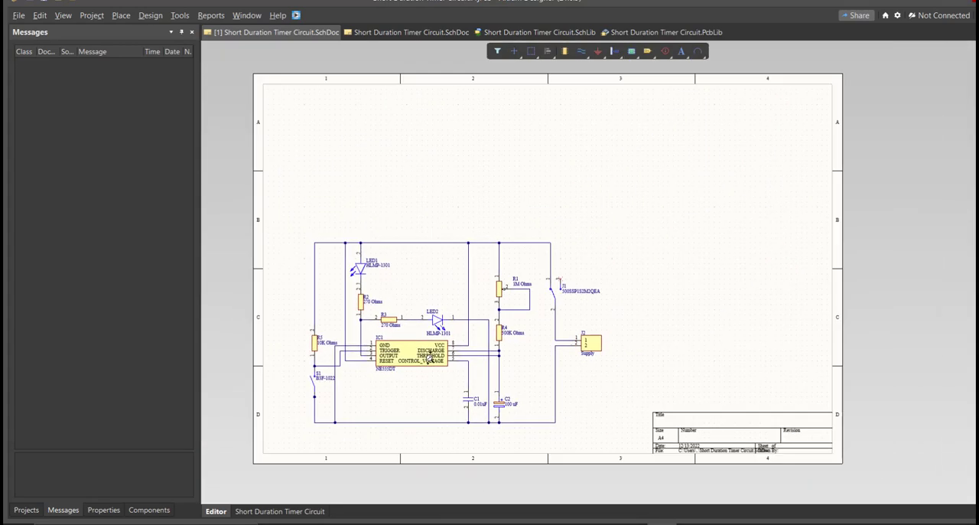
{"action": "scroll", "coordinate": [429, 362], "scroll_direction": "down", "scroll_amount": 1, "text": "ctrl"}
{"action": "scroll", "coordinate": [442, 352], "scroll_direction": "up", "scroll_amount": 2, "text": "ctrl"}
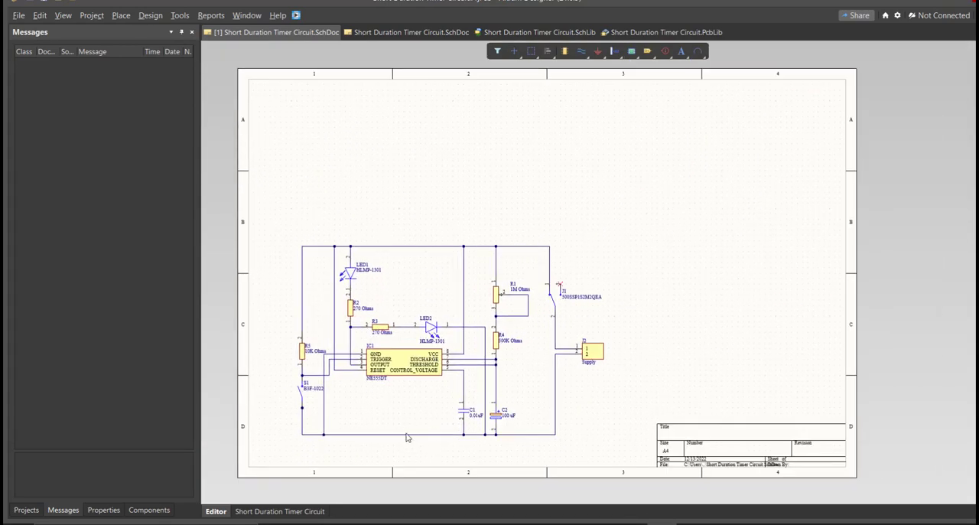
{"action": "scroll", "coordinate": [409, 434], "scroll_direction": "up", "scroll_amount": 1, "text": "ctrl"}
{"action": "scroll", "coordinate": [401, 415], "scroll_direction": "up", "scroll_amount": 2, "text": "ctrl"}
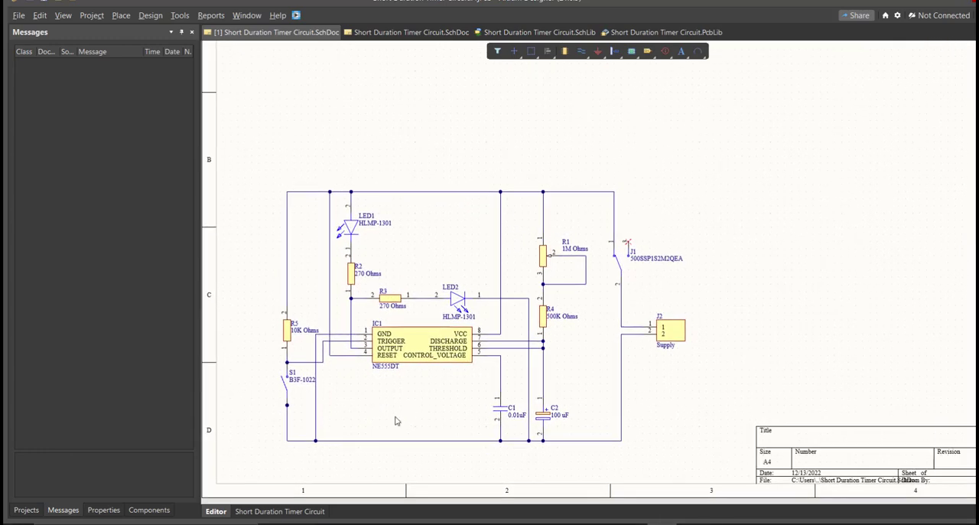
Set the document units to mm and switch the page formatting to a custom size.
{"action": "left_click", "coordinate": [115, 509]}
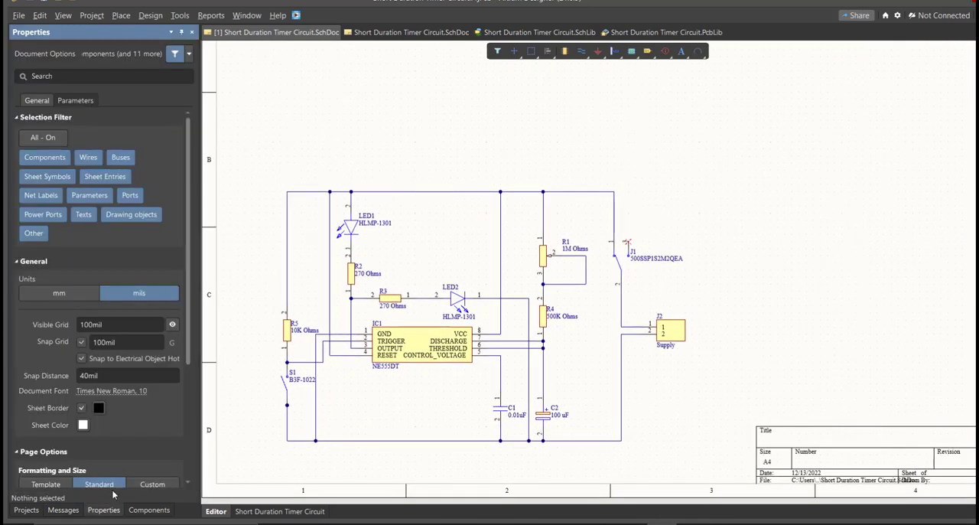
{"action": "left_click", "coordinate": [55, 294]}
{"action": "scroll", "coordinate": [116, 366], "scroll_direction": "down", "scroll_amount": 4}
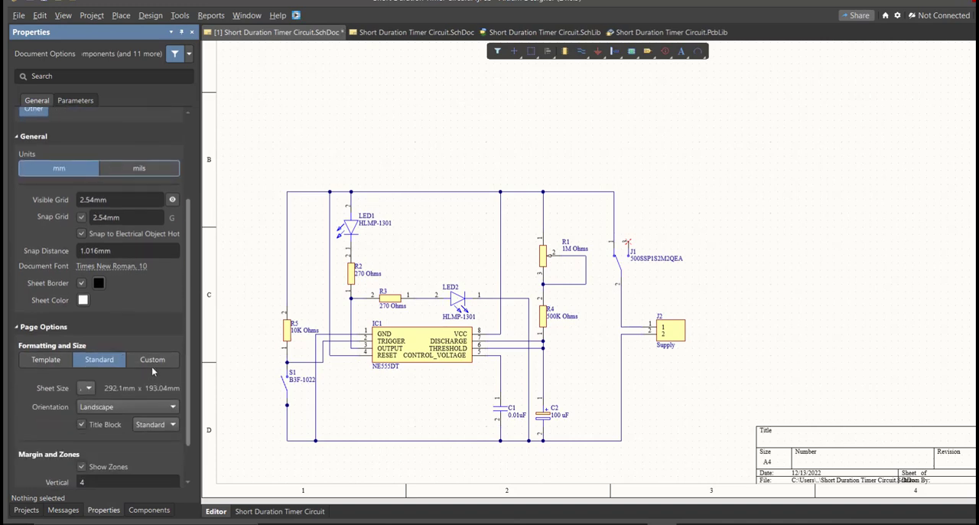
{"action": "left_click", "coordinate": [151, 366]}
Set the custom sheet width to 200mm and the height to 150mm.
{"action": "scroll", "coordinate": [152, 370], "scroll_direction": "down", "scroll_amount": 1}
{"action": "left_click", "coordinate": [105, 355]}
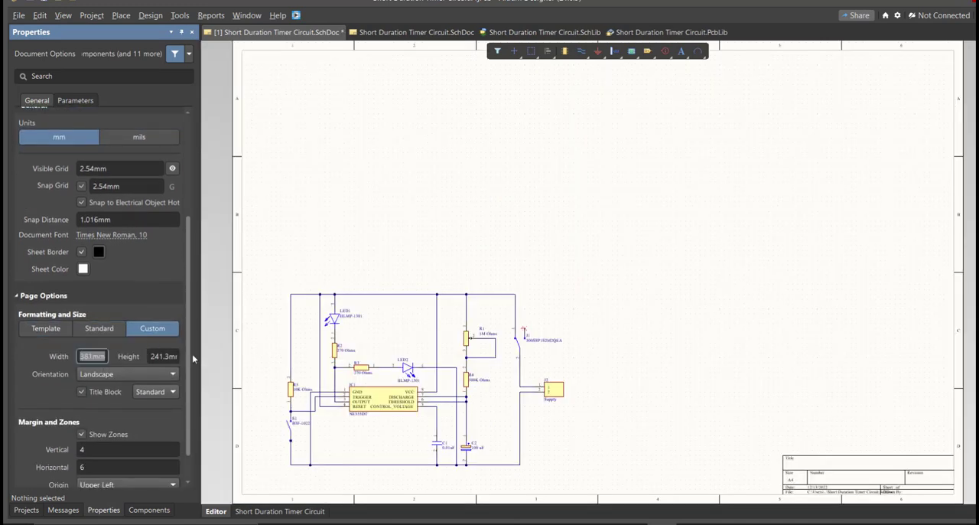
{"action": "left_click_drag", "start_coordinate": [274, 354], "coordinate": [275, 354]}
{"action": "type", "text": "200mm"}
{"action": "key", "text": "Return"}
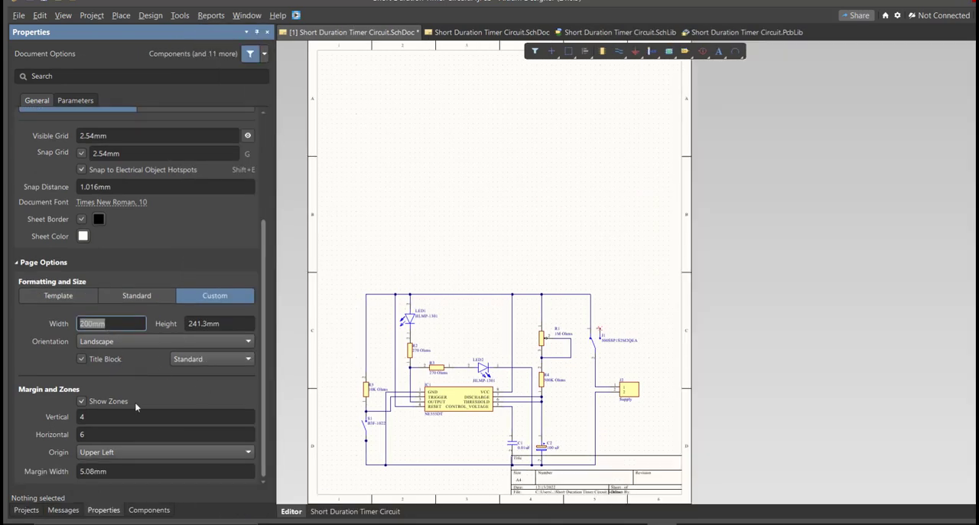
{"action": "left_click", "coordinate": [230, 324]}
{"action": "type", "text": "150mm"}
{"action": "key", "text": "Return"}
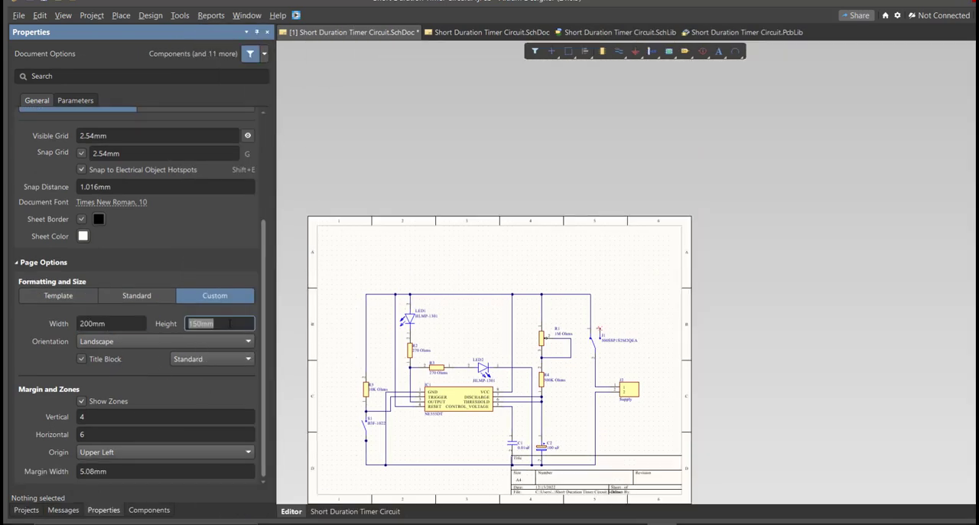
Set the sheet zones to 2 vertical and 3 horizontal.
{"action": "left_click", "coordinate": [167, 417]}
{"action": "type", "text": "2"}
{"action": "left_click", "coordinate": [166, 433]}
{"action": "type", "text": "3"}
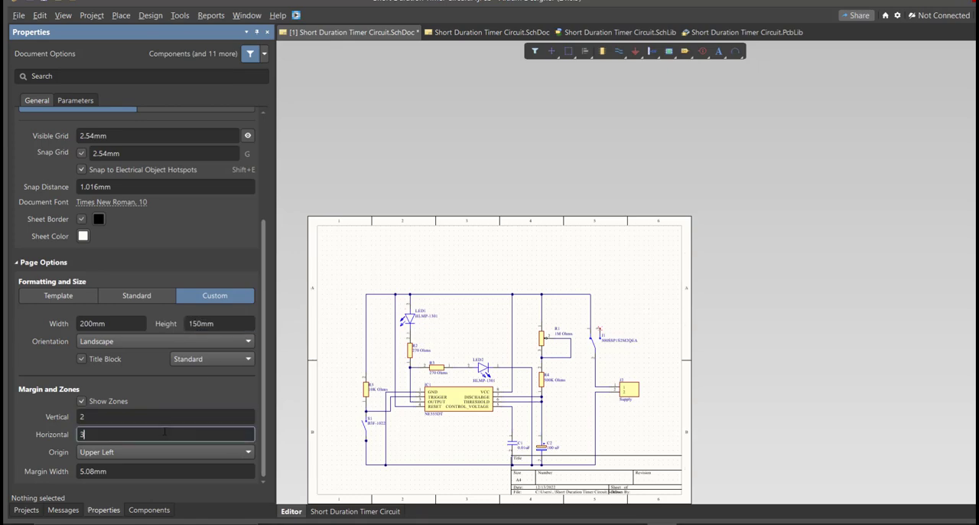
Select the entire circuit and move it upward on the sheet, clear of the title block.
{"action": "key", "text": "ctrl+a"}
{"action": "left_click_drag", "start_coordinate": [520, 403], "coordinate": [534, 365]}
{"action": "left_click", "coordinate": [467, 378]}
{"action": "scroll", "coordinate": [465, 376], "scroll_direction": "up", "scroll_amount": 5, "text": "ctrl"}
{"action": "scroll", "coordinate": [579, 520], "scroll_direction": "down", "scroll_amount": 2, "text": "ctrl"}
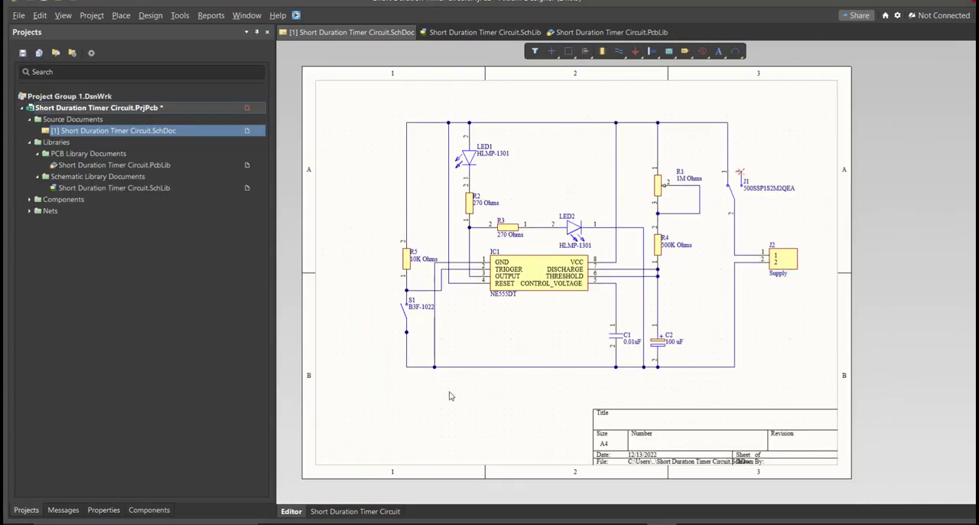
Validate the Short Duration Timer Circuit PCB project and check the compile message.
{"action": "right_click", "coordinate": [163, 110]}
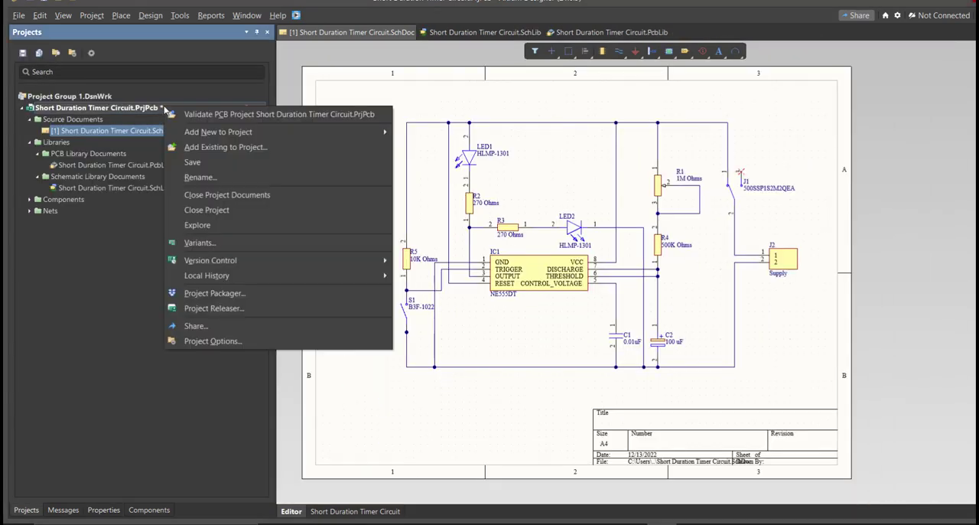
{"action": "left_click", "coordinate": [177, 114]}
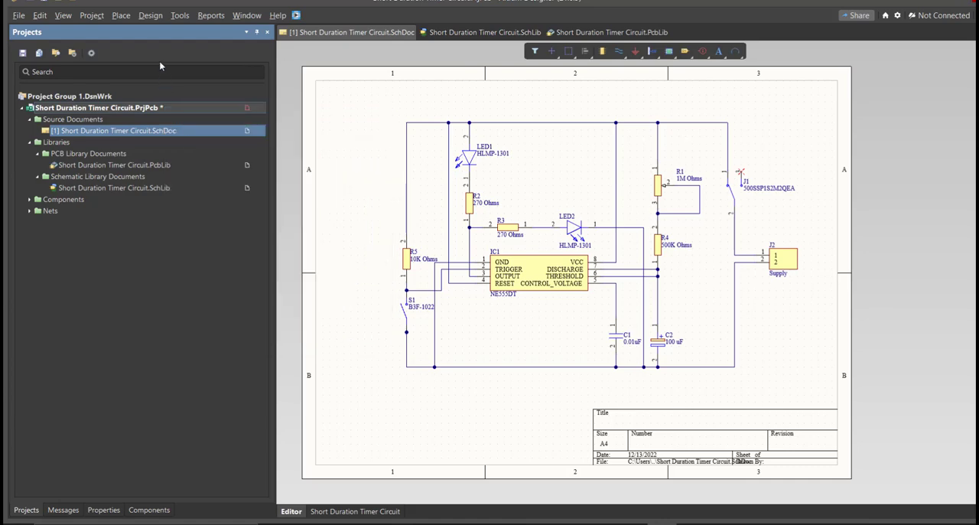
{"action": "left_click", "coordinate": [77, 508]}
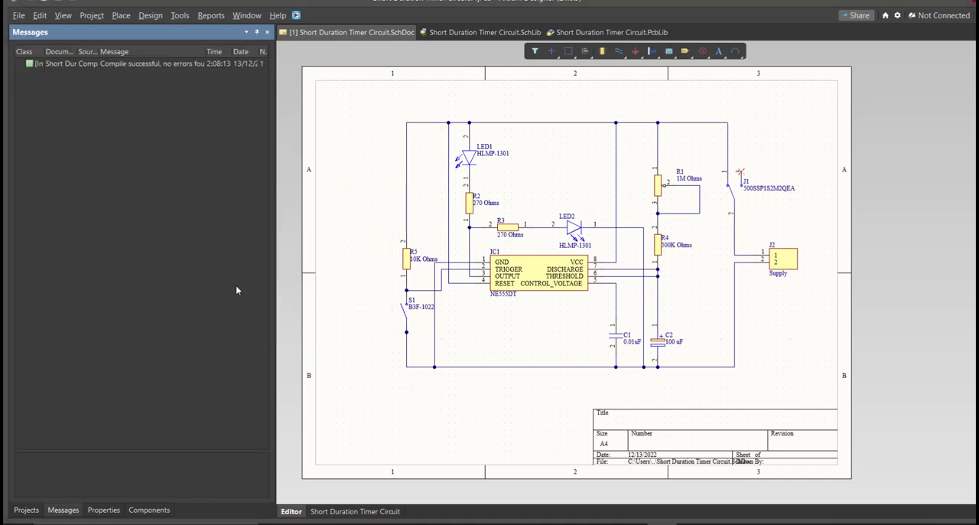
{"action": "left_click", "coordinate": [159, 65]}
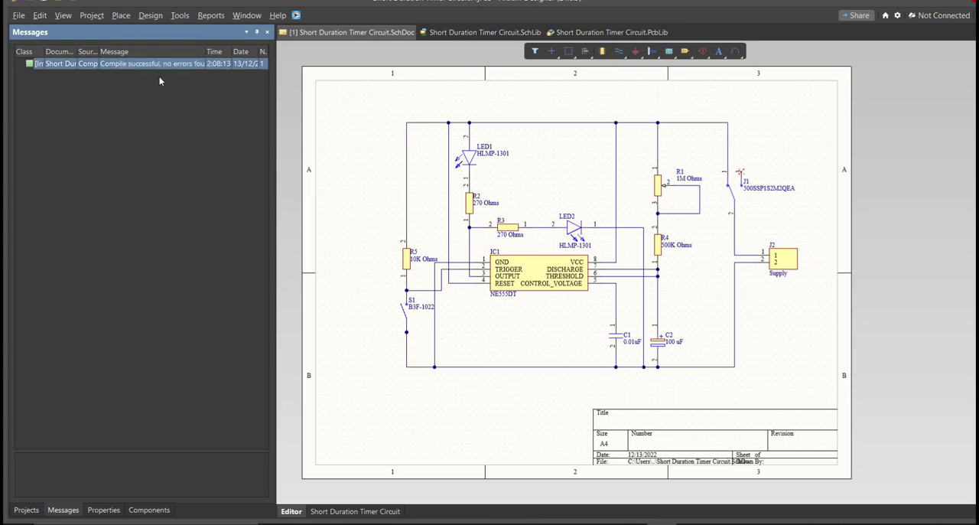
{"action": "left_click", "coordinate": [26, 510]}
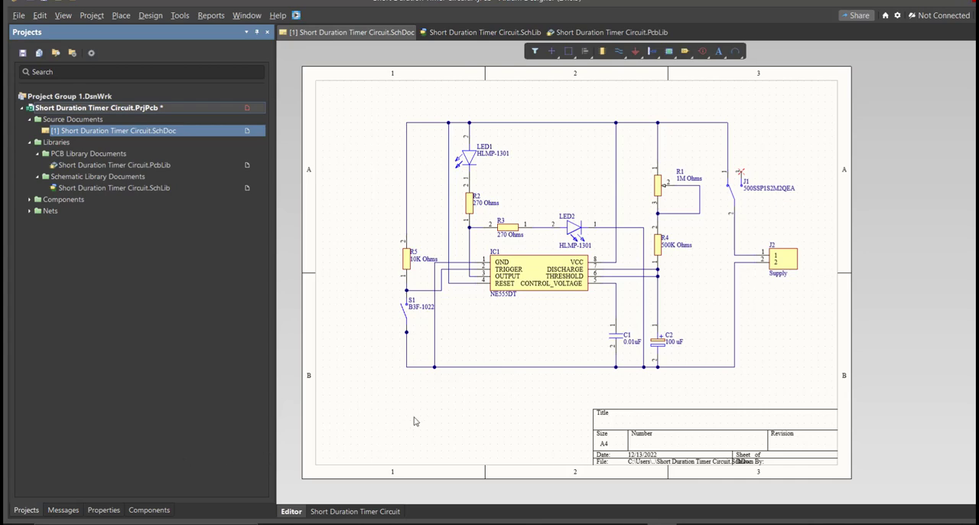
Add a new PCB document to the project.
{"action": "scroll", "coordinate": [426, 386], "scroll_direction": "up", "scroll_amount": 5, "text": "ctrl"}
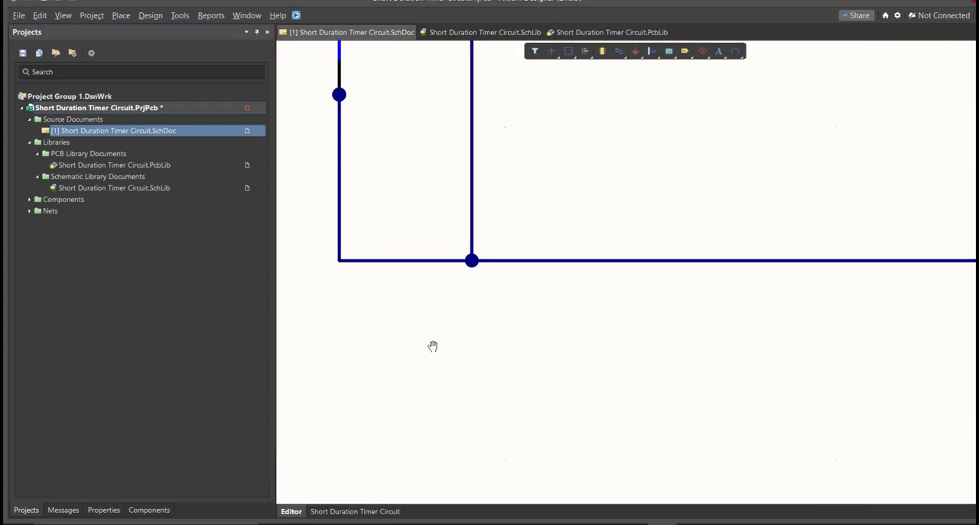
{"action": "left_click", "coordinate": [19, 16]}
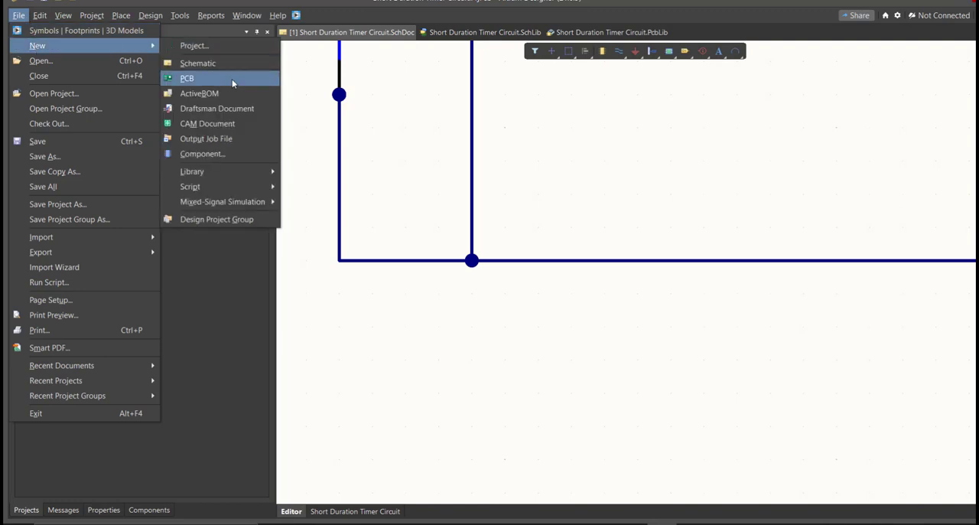
{"action": "left_click", "coordinate": [233, 80]}
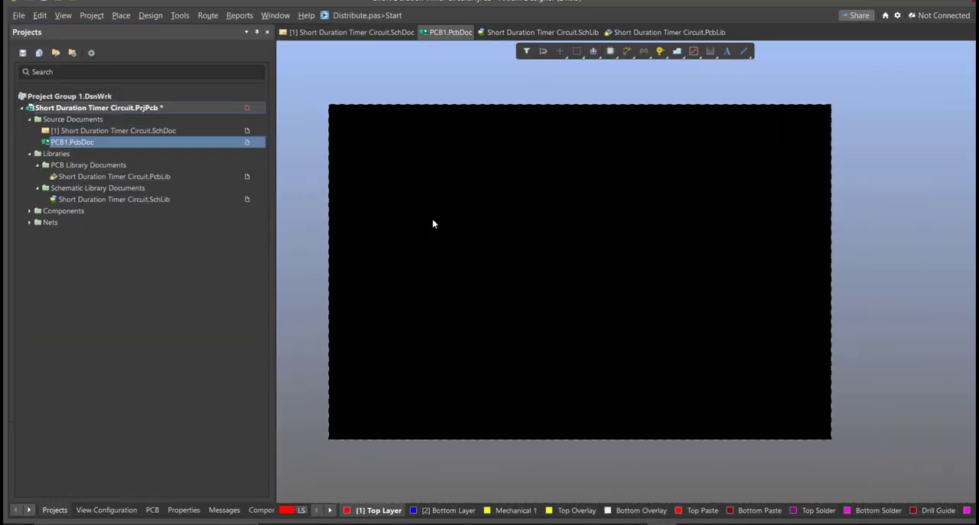
Save the new PCB document as Short Duration Timer Circuit, and save the project.
{"action": "key", "text": "ctrl+s"}
{"action": "type", "text": "s"}
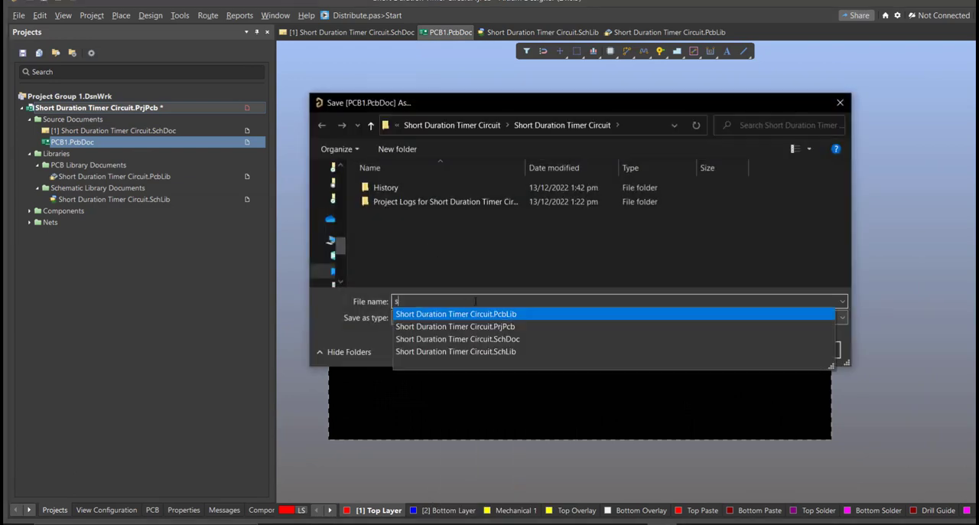
{"action": "key", "text": "Return"}
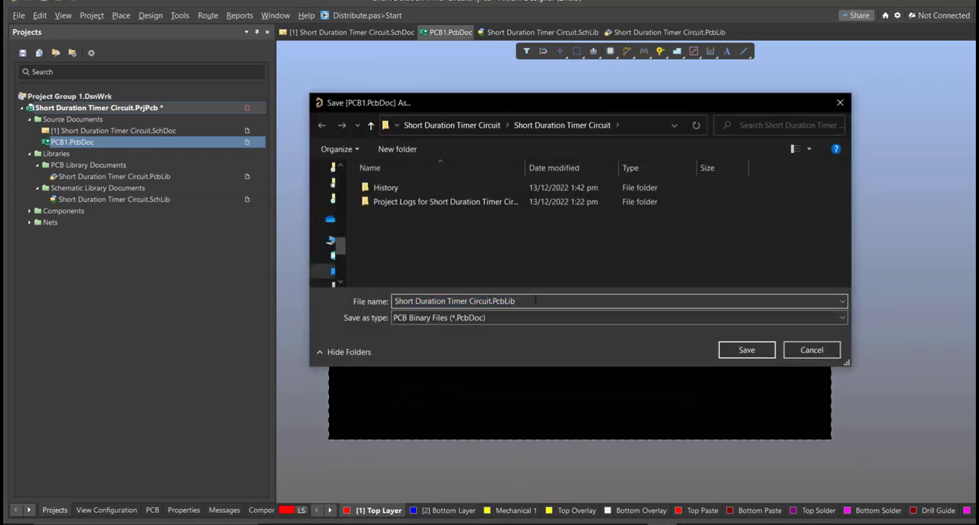
{"action": "key", "text": "BackSpace"}
{"action": "key", "text": "BackSpace"}
{"action": "key", "text": "BackSpace"}
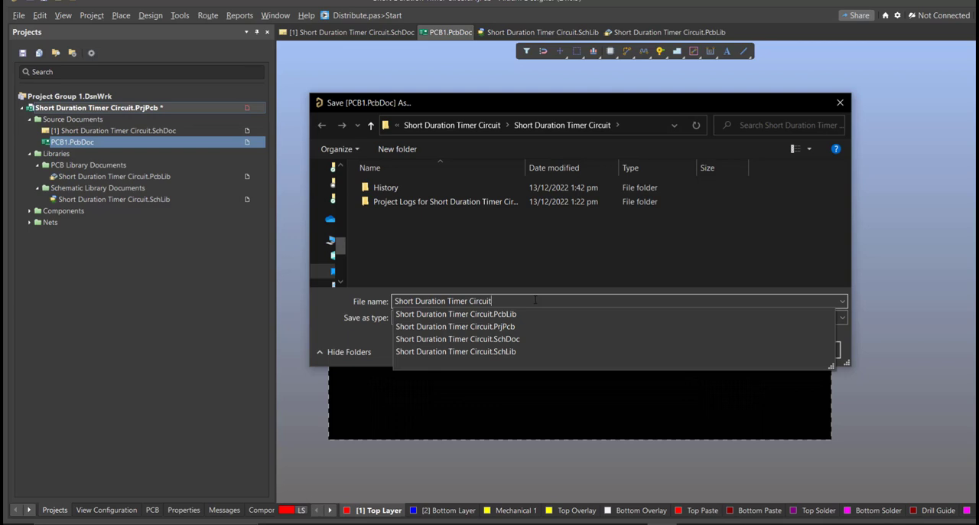
{"action": "left_click", "coordinate": [732, 349]}
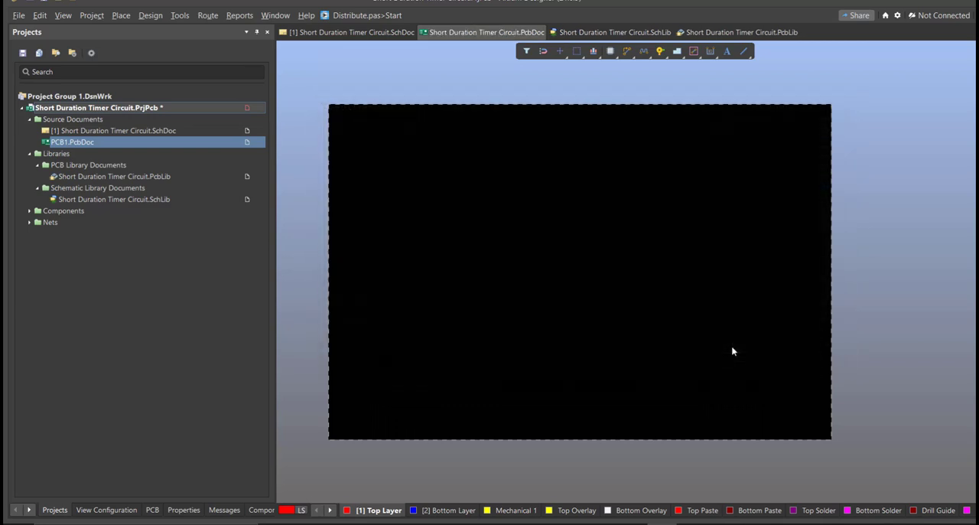
{"action": "right_click", "coordinate": [228, 110]}
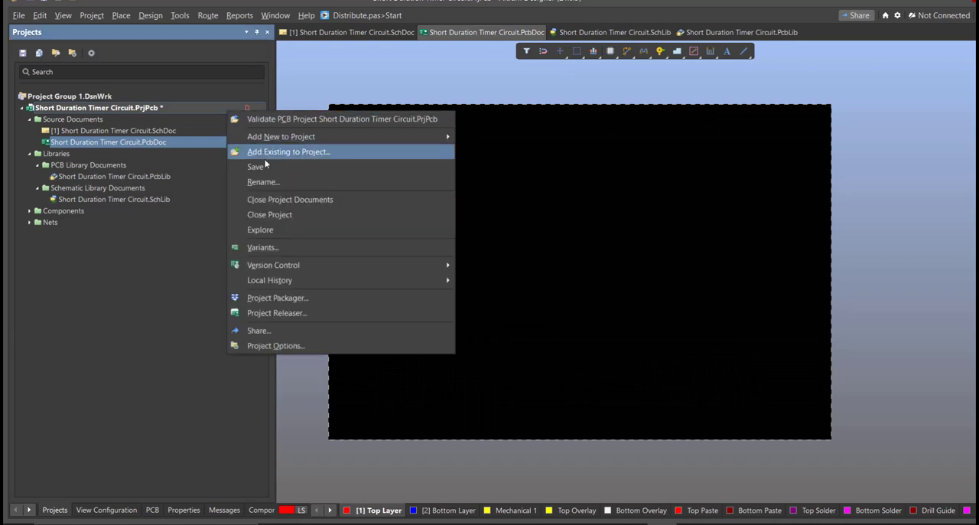
{"action": "left_click", "coordinate": [268, 168]}
Return to the schematic and generate the engineering change order for updating Short Duration Timer Circuit.PcbDoc.
{"action": "left_click", "coordinate": [375, 33]}
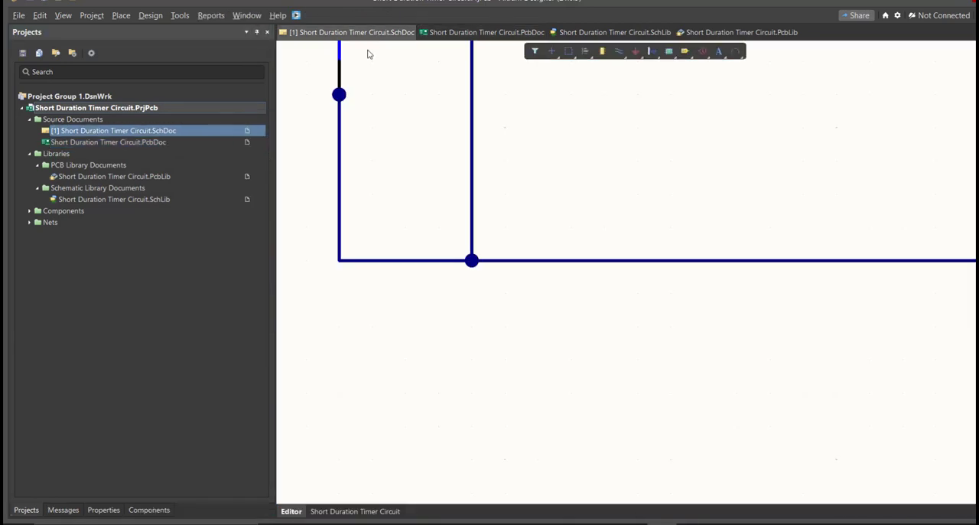
{"action": "scroll", "coordinate": [415, 187], "scroll_direction": "down", "scroll_amount": 10, "text": "ctrl"}
{"action": "right_click_drag", "start_coordinate": [439, 169], "coordinate": [421, 249]}
{"action": "scroll", "coordinate": [419, 243], "scroll_direction": "up", "scroll_amount": 3, "text": "ctrl"}
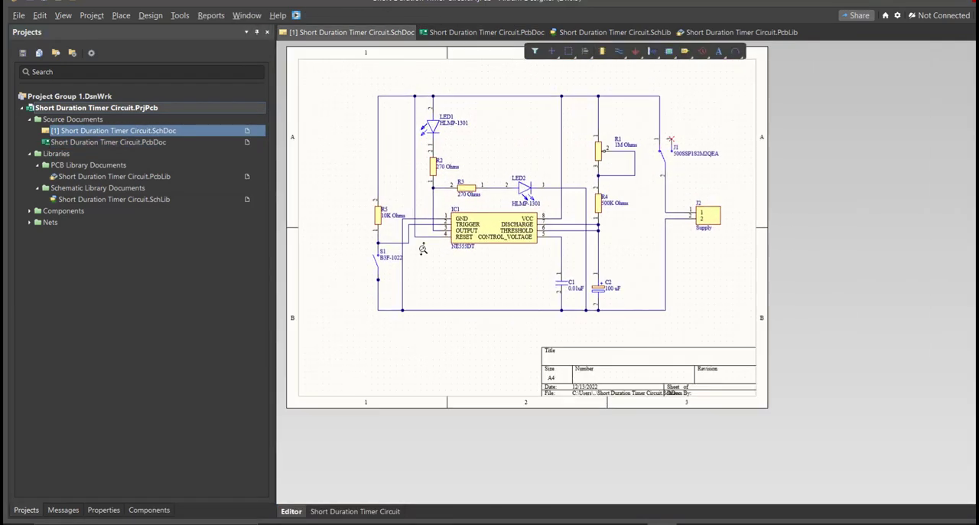
{"action": "scroll", "coordinate": [464, 221], "scroll_direction": "up", "scroll_amount": 1, "text": "ctrl"}
{"action": "scroll", "coordinate": [382, 176], "scroll_direction": "up", "scroll_amount": 1}
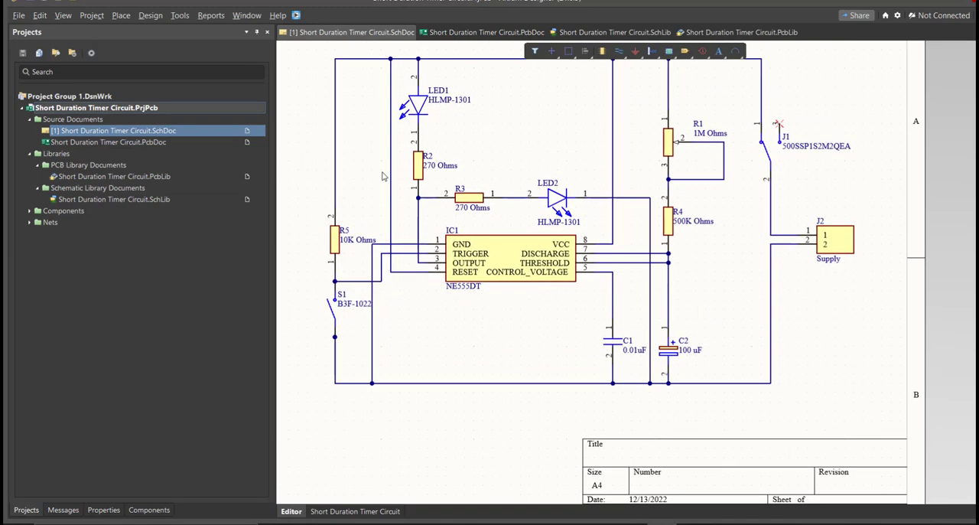
{"action": "left_click", "coordinate": [145, 17]}
{"action": "left_click", "coordinate": [156, 32]}
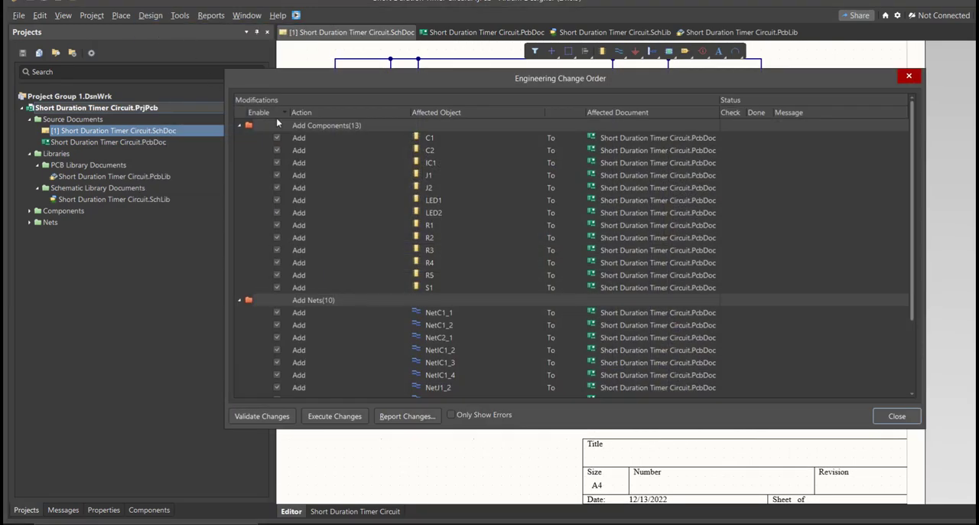
Validate and execute the engineering change order to add the listed components, nets, component class and room to the PCB document.
{"action": "scroll", "coordinate": [504, 206], "scroll_direction": "down", "scroll_amount": 3}
{"action": "scroll", "coordinate": [504, 207], "scroll_direction": "up", "scroll_amount": 3}
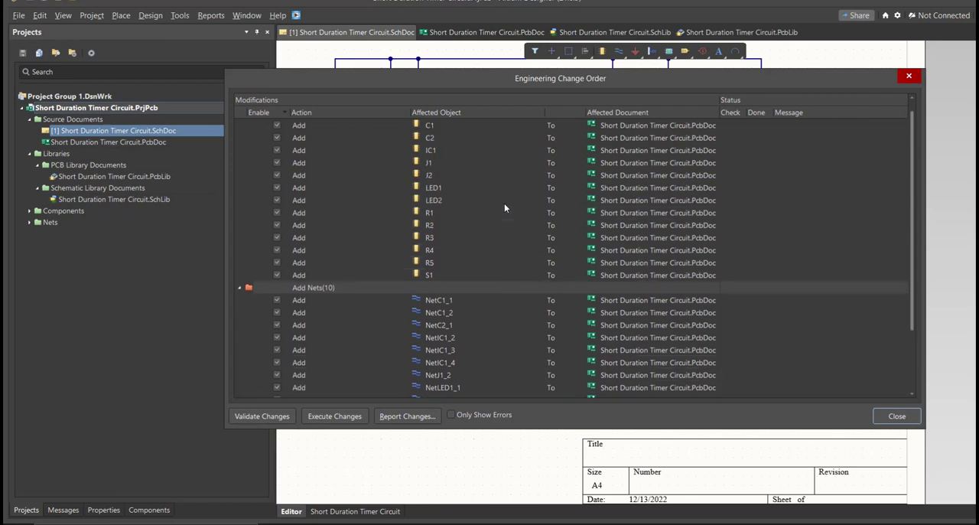
{"action": "scroll", "coordinate": [504, 205], "scroll_direction": "down", "scroll_amount": 1}
{"action": "scroll", "coordinate": [504, 205], "scroll_direction": "up", "scroll_amount": 1}
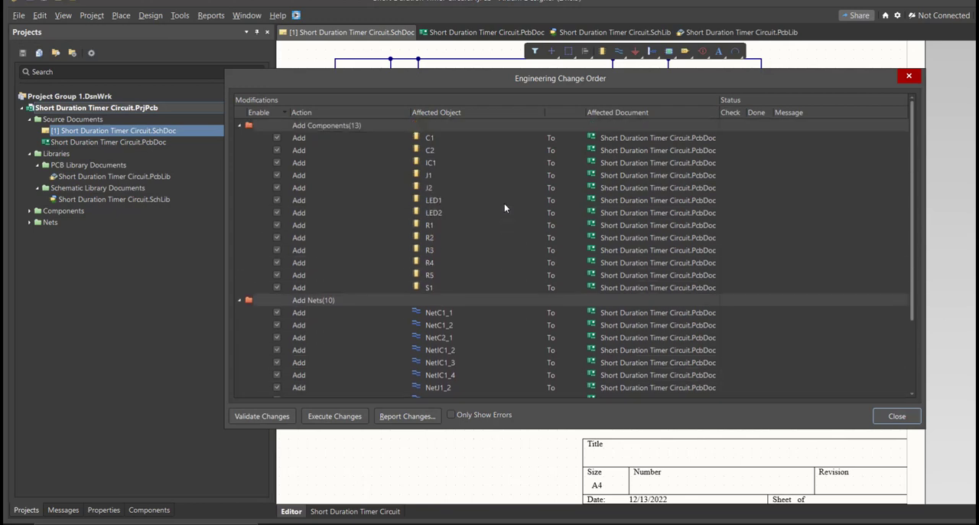
{"action": "scroll", "coordinate": [505, 204], "scroll_direction": "down", "scroll_amount": 3}
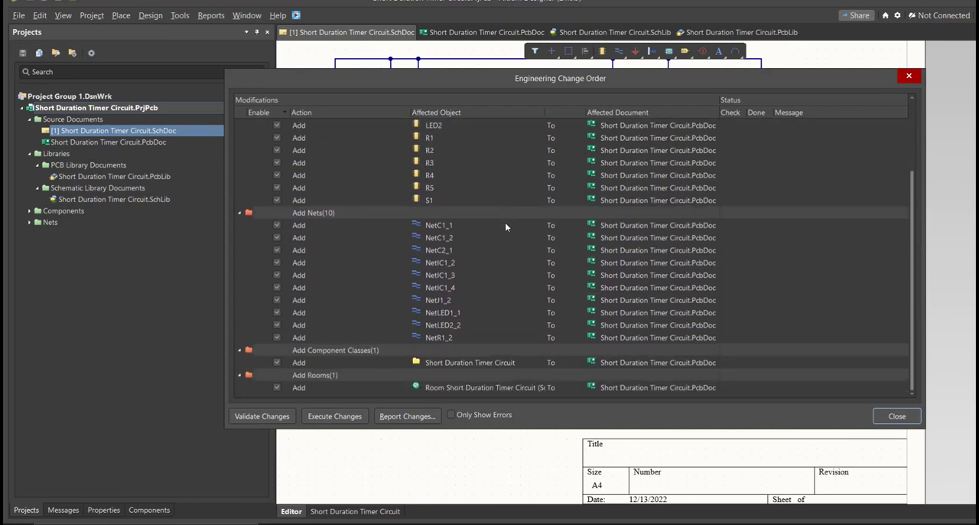
{"action": "left_click", "coordinate": [482, 263]}
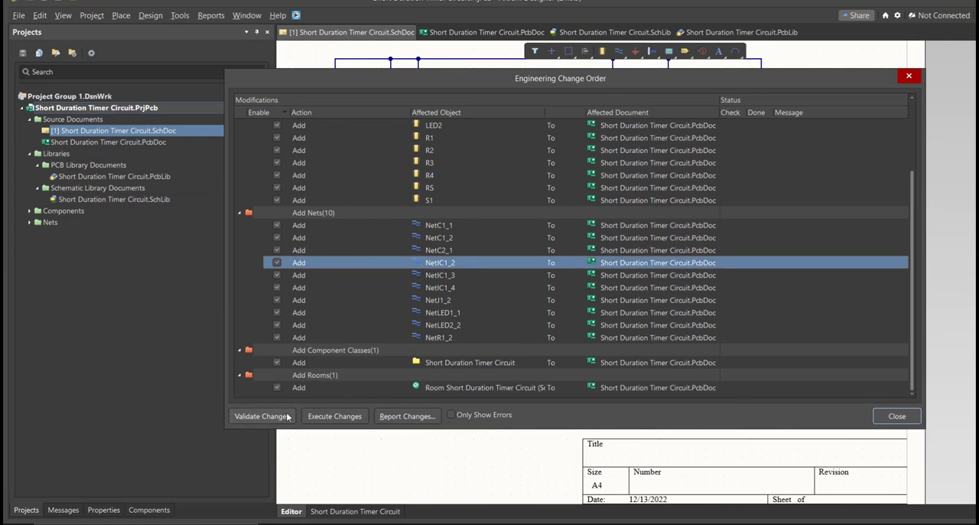
{"action": "left_click", "coordinate": [261, 416]}
{"action": "left_click", "coordinate": [342, 419]}
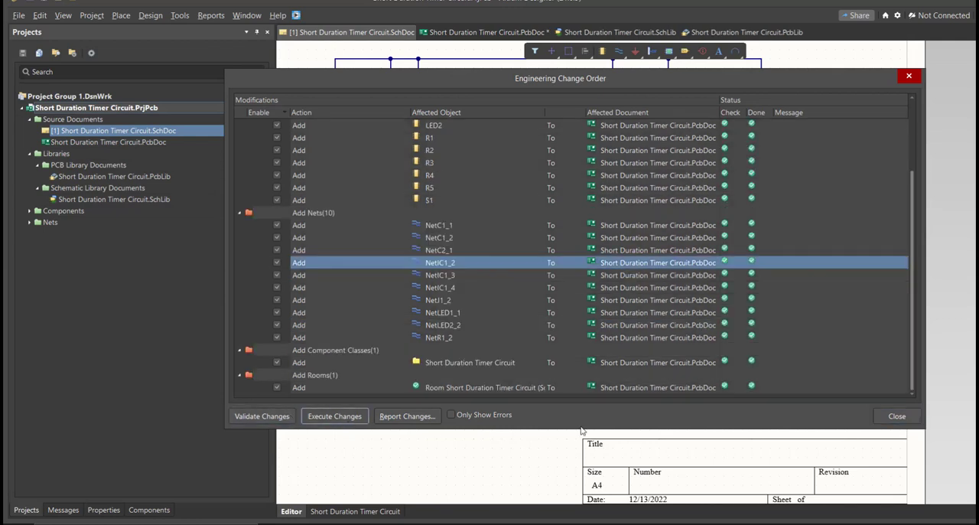
{"action": "left_click", "coordinate": [889, 417]}
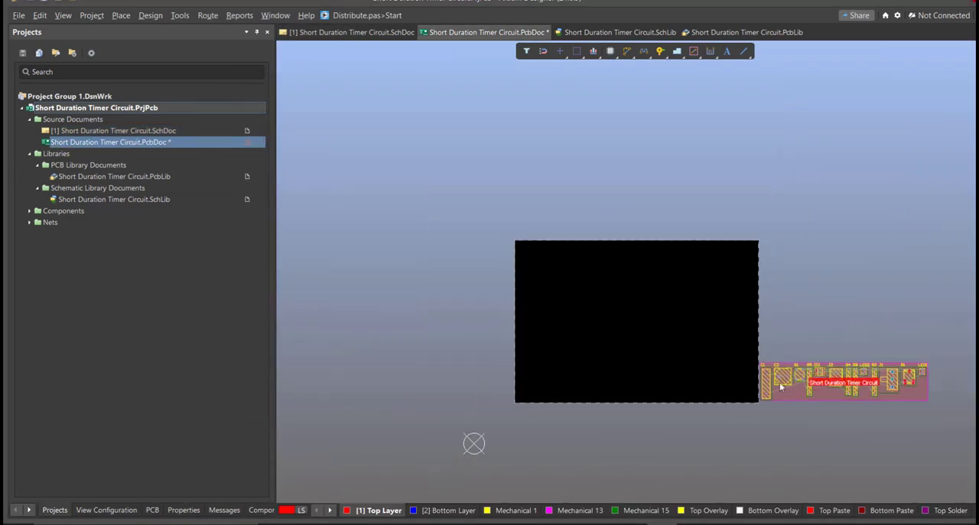
Arrange the imported components compactly in the board's lower-left corner, with the logo and Short Duration Timer Circuit title above them.
{"action": "left_click_drag", "start_coordinate": [787, 383], "coordinate": [553, 383]}
{"action": "left_click_drag", "start_coordinate": [757, 386], "coordinate": [571, 377]}
{"action": "left_click_drag", "start_coordinate": [798, 375], "coordinate": [537, 362]}
{"action": "scroll", "coordinate": [495, 329], "scroll_direction": "up", "scroll_amount": 2, "text": "ctrl"}
{"action": "right_click_drag", "start_coordinate": [496, 328], "coordinate": [764, 317]}
{"action": "left_click_drag", "start_coordinate": [390, 334], "coordinate": [763, 422]}
{"action": "left_click_drag", "start_coordinate": [506, 391], "coordinate": [885, 350]}
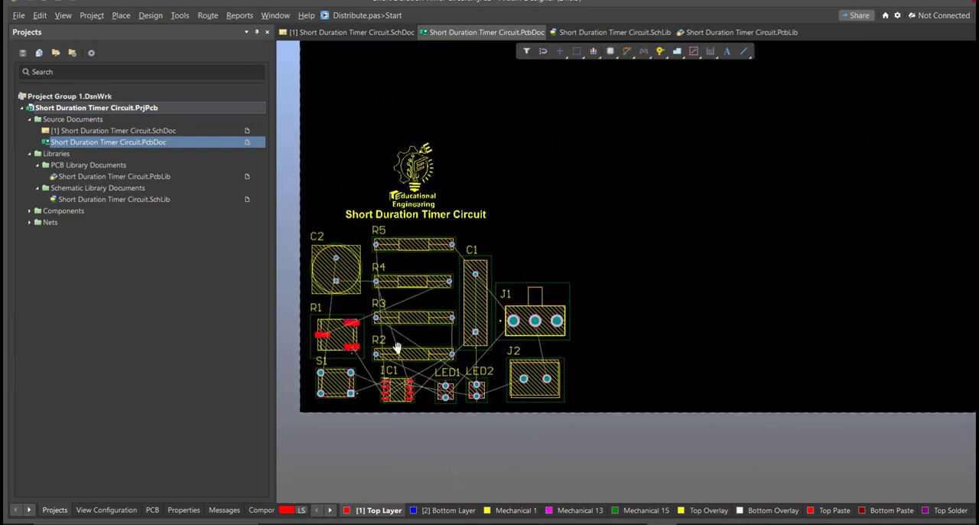
{"action": "right_click_drag", "start_coordinate": [397, 348], "coordinate": [386, 430]}
{"action": "scroll", "coordinate": [376, 411], "scroll_direction": "down", "scroll_amount": 2, "text": "ctrl"}
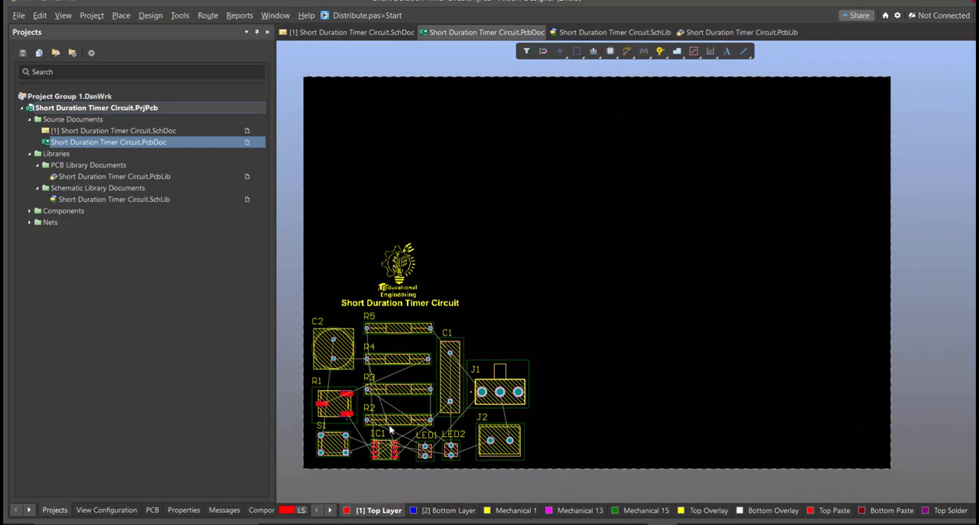
Edit the board shape in board planning mode, pulling the right and upper edges in close around the components and logo.
{"action": "key", "text": "3"}
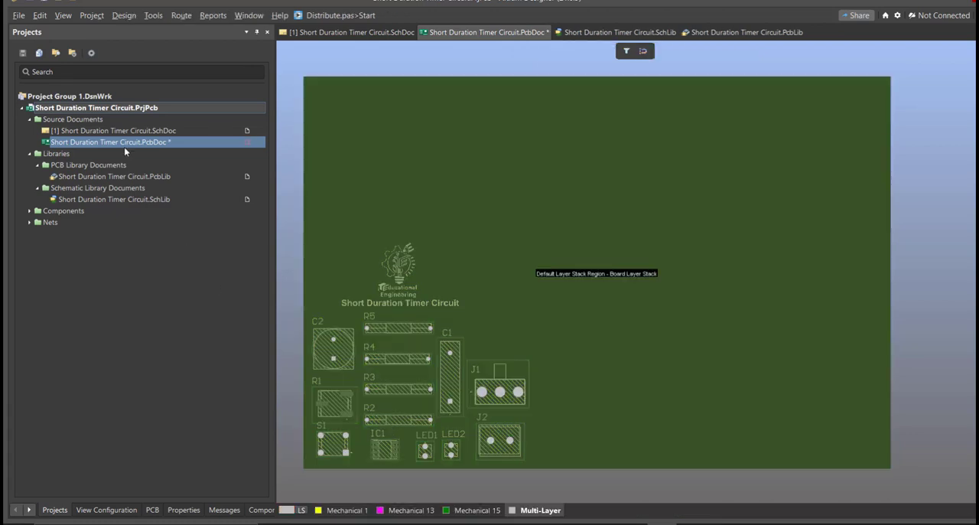
{"action": "left_click", "coordinate": [122, 18]}
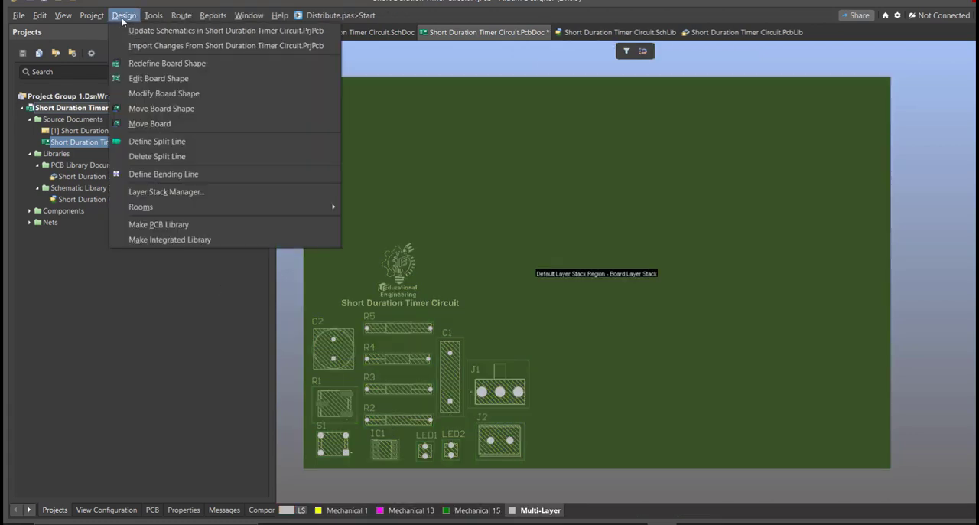
{"action": "left_click", "coordinate": [146, 81]}
{"action": "scroll", "coordinate": [408, 222], "scroll_direction": "down", "scroll_amount": 1, "text": "ctrl"}
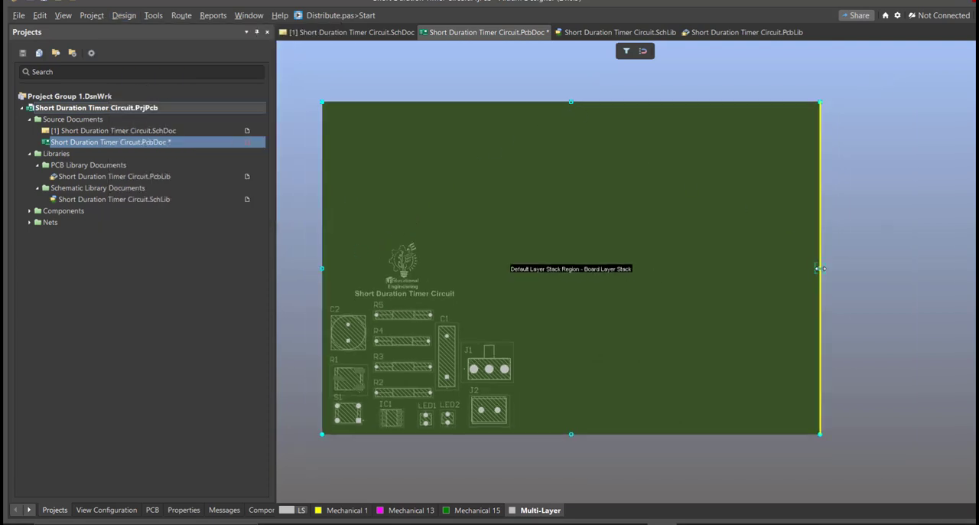
{"action": "left_click_drag", "start_coordinate": [816, 267], "coordinate": [520, 287]}
{"action": "left_click_drag", "start_coordinate": [421, 102], "coordinate": [415, 240]}
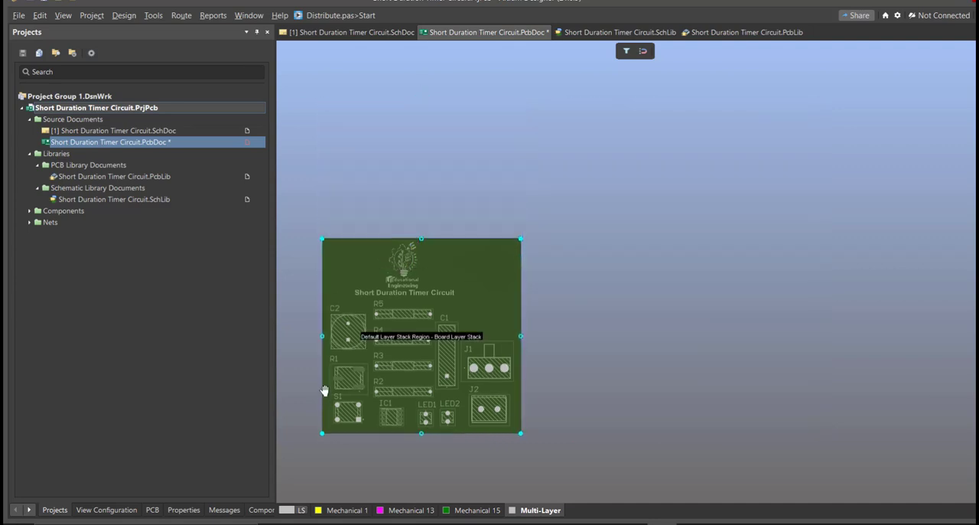
{"action": "scroll", "coordinate": [327, 401], "scroll_direction": "up", "scroll_amount": 3, "text": "ctrl"}
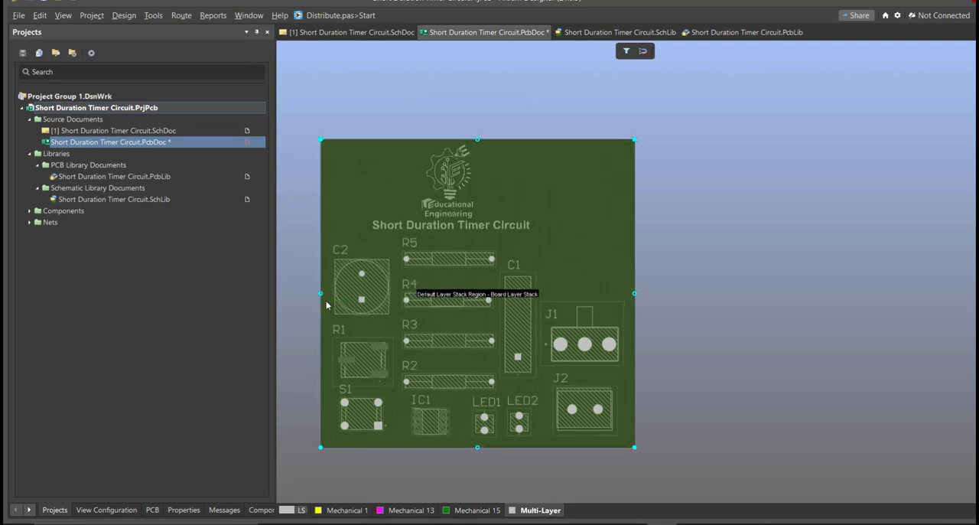
Return to the 2D layout and move the logo and title text to the middle of the board above the components.
{"action": "right_click_drag", "start_coordinate": [431, 306], "coordinate": [426, 324]}
{"action": "scroll", "coordinate": [444, 289], "scroll_direction": "up", "scroll_amount": 1, "text": "ctrl"}
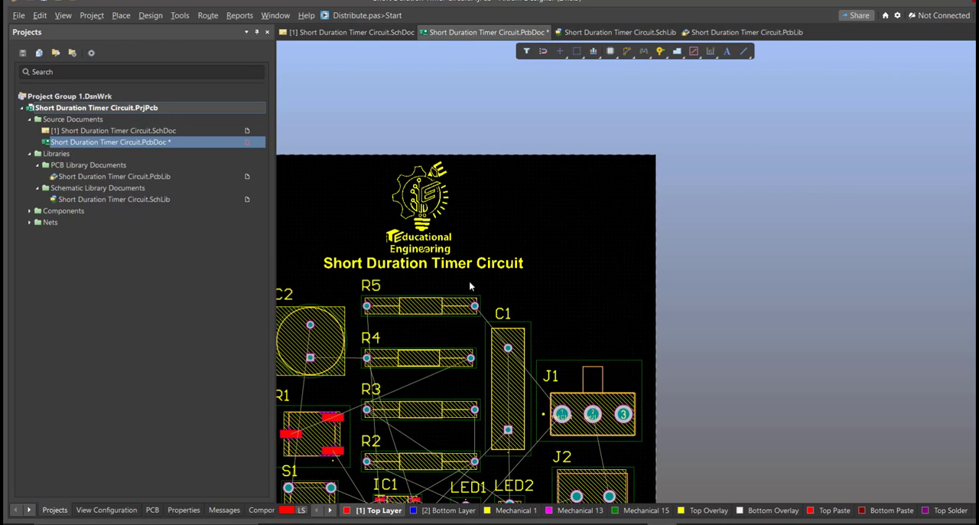
{"action": "scroll", "coordinate": [444, 245], "scroll_direction": "up", "scroll_amount": 2, "text": "ctrl"}
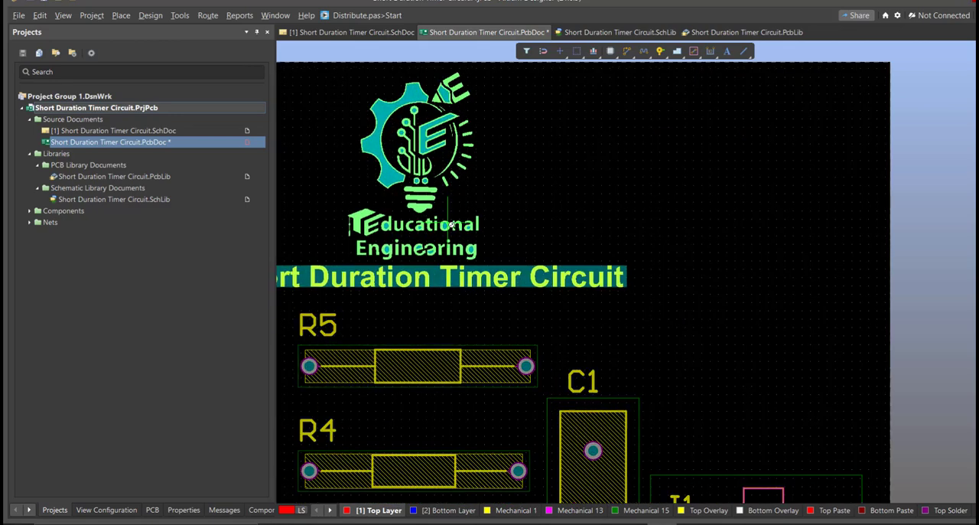
{"action": "scroll", "coordinate": [443, 244], "scroll_direction": "down", "scroll_amount": 3, "text": "ctrl"}
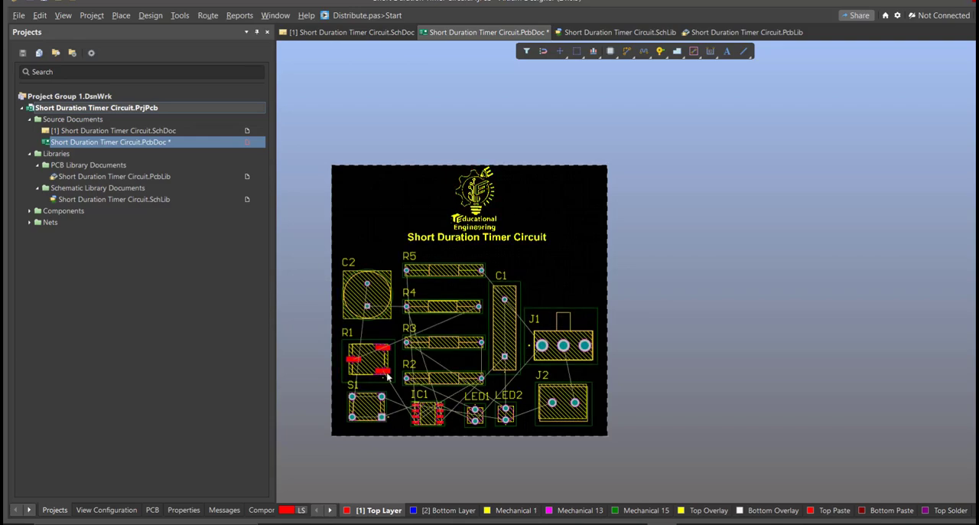
Route S1 pad 1 to IC1 pin 1 on the top layer with a wider track by changing the Width routing rule.
{"action": "scroll", "coordinate": [367, 406], "scroll_direction": "up", "scroll_amount": 3, "text": "ctrl"}
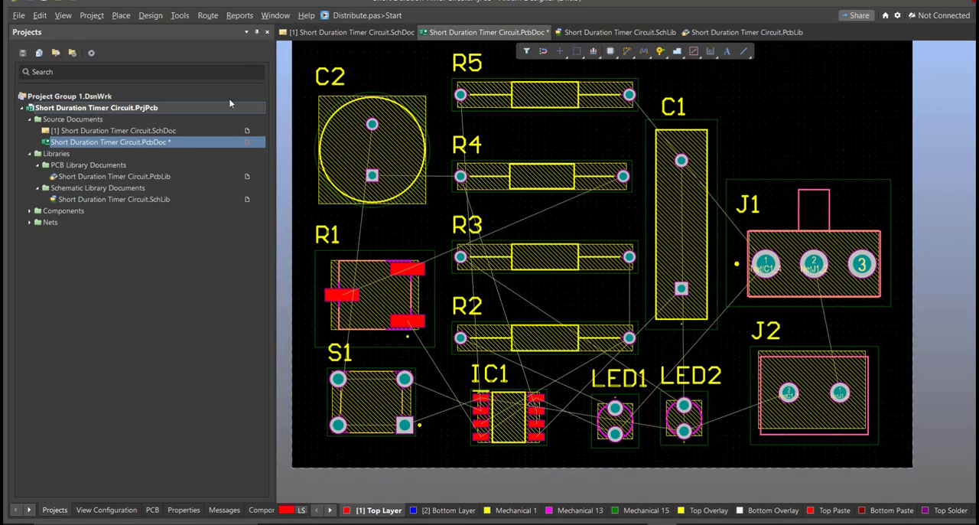
{"action": "left_click", "coordinate": [209, 17]}
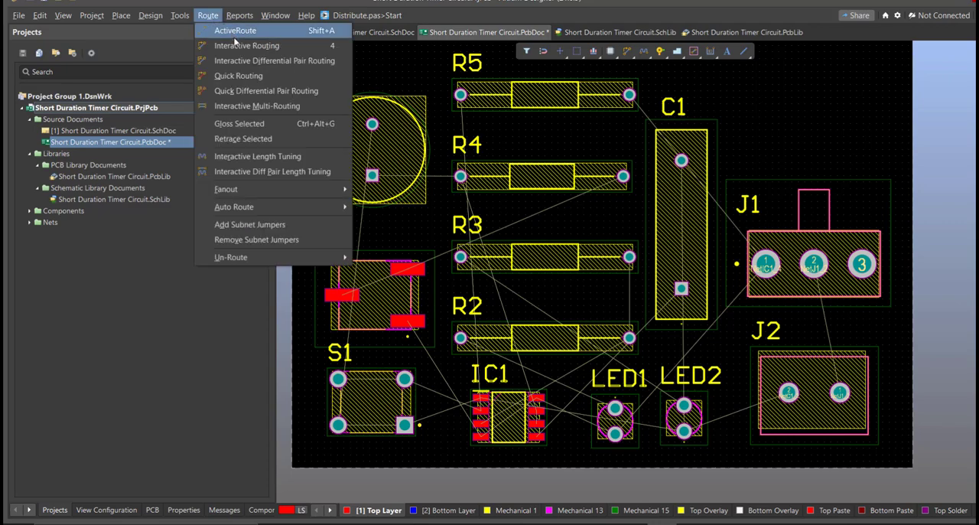
{"action": "left_click", "coordinate": [233, 34]}
{"action": "scroll", "coordinate": [352, 401], "scroll_direction": "up", "scroll_amount": 4, "text": "ctrl"}
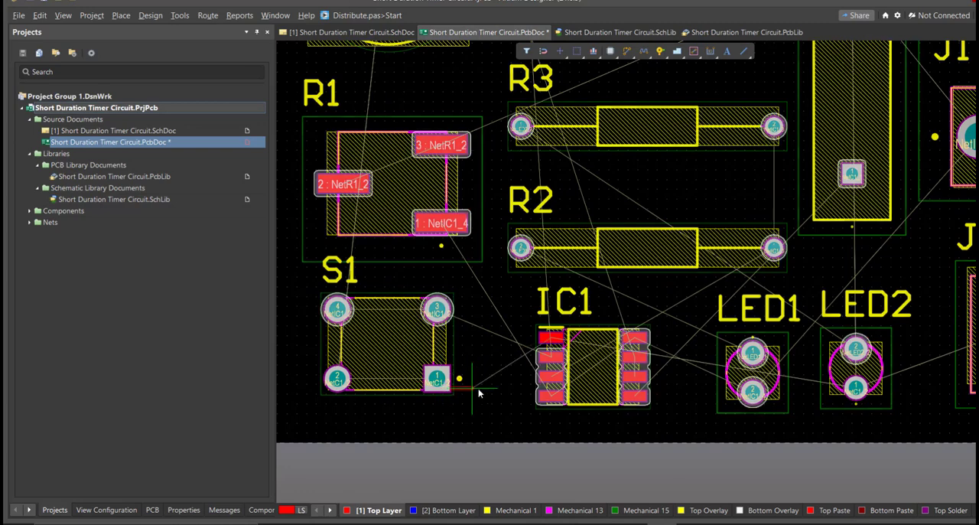
{"action": "left_click", "coordinate": [438, 379]}
{"action": "scroll", "coordinate": [496, 361], "scroll_direction": "up", "scroll_amount": 2, "text": "ctrl"}
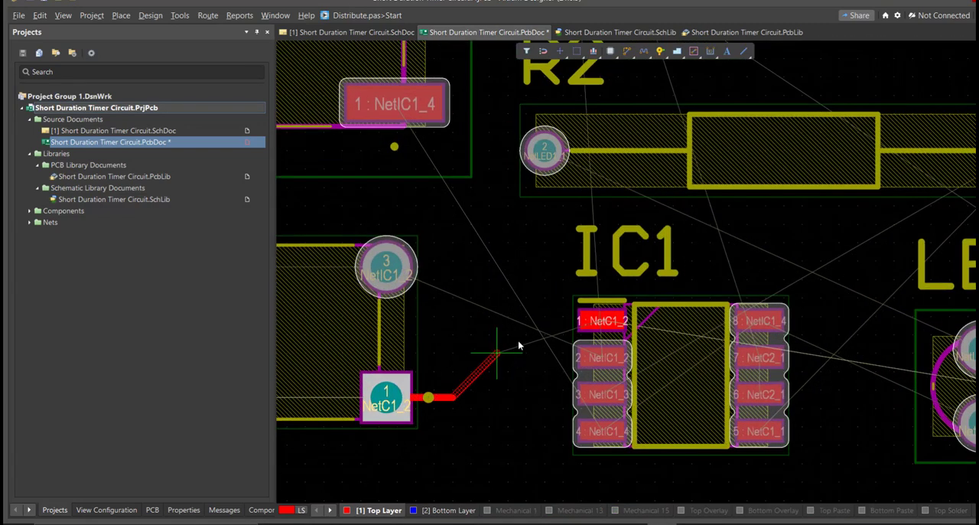
{"action": "right_click", "coordinate": [599, 326]}
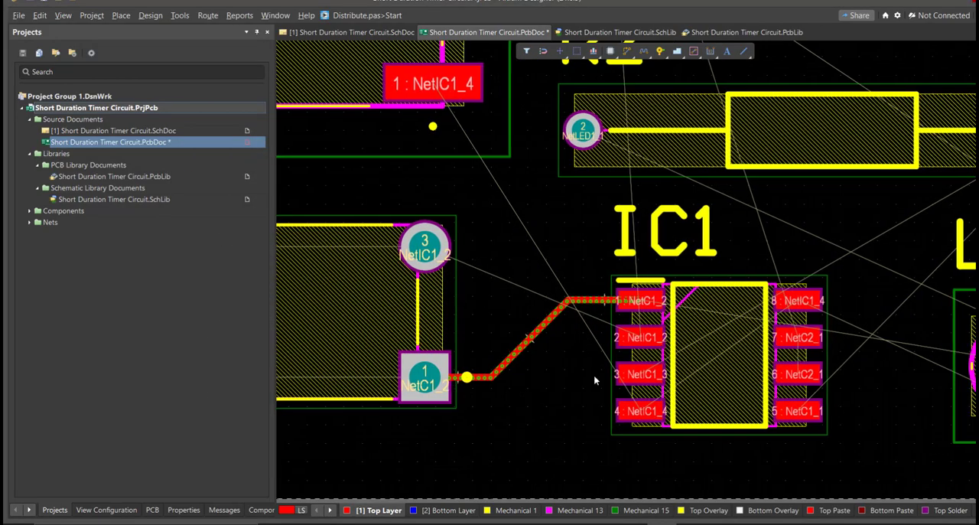
{"action": "scroll", "coordinate": [595, 383], "scroll_direction": "down", "scroll_amount": 3, "text": "ctrl"}
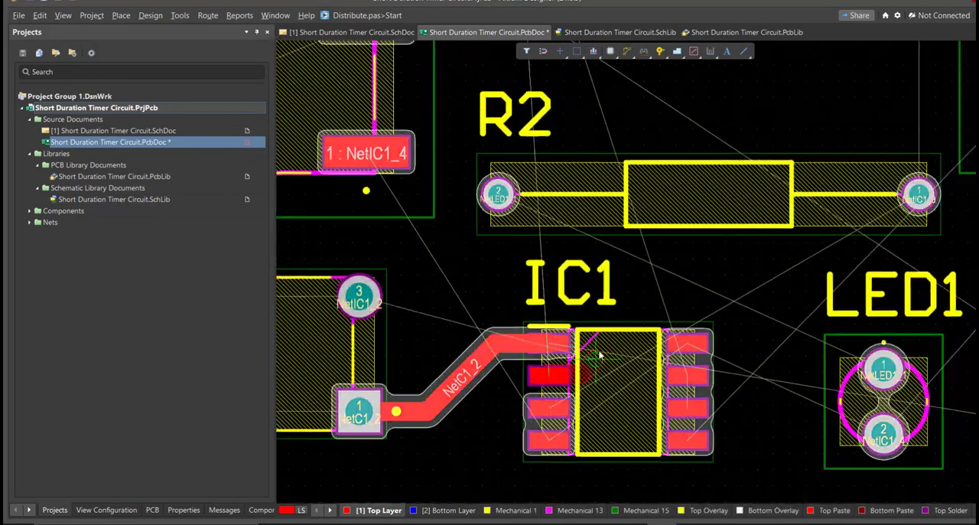
Route S1 pad 3, R2 and R1 pad 1 to IC1 pins 2, 3 and 4, and link S1 pads 3 and 4 on the bottom layer.
{"action": "left_click", "coordinate": [749, 257]}
{"action": "scroll", "coordinate": [760, 261], "scroll_direction": "down", "scroll_amount": 3, "text": "ctrl"}
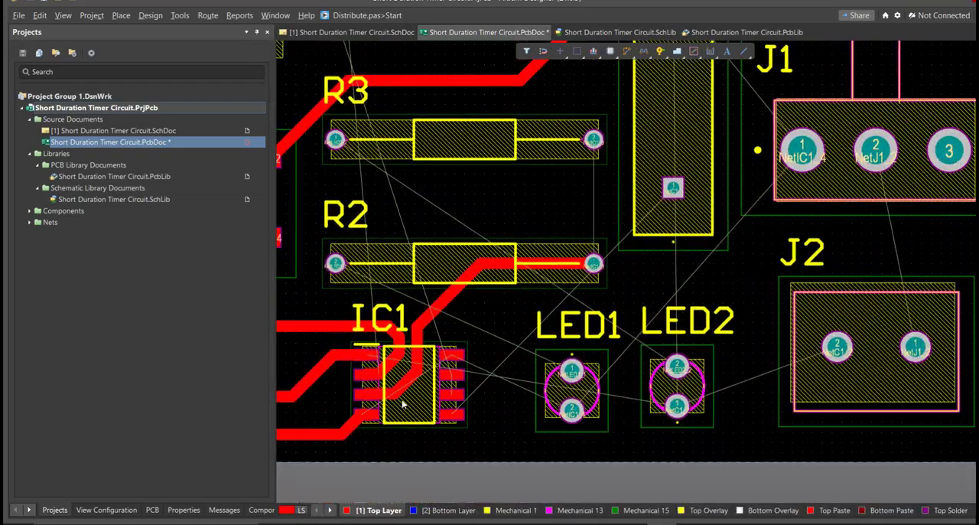
{"action": "scroll", "coordinate": [459, 398], "scroll_direction": "up", "scroll_amount": 3, "text": "ctrl"}
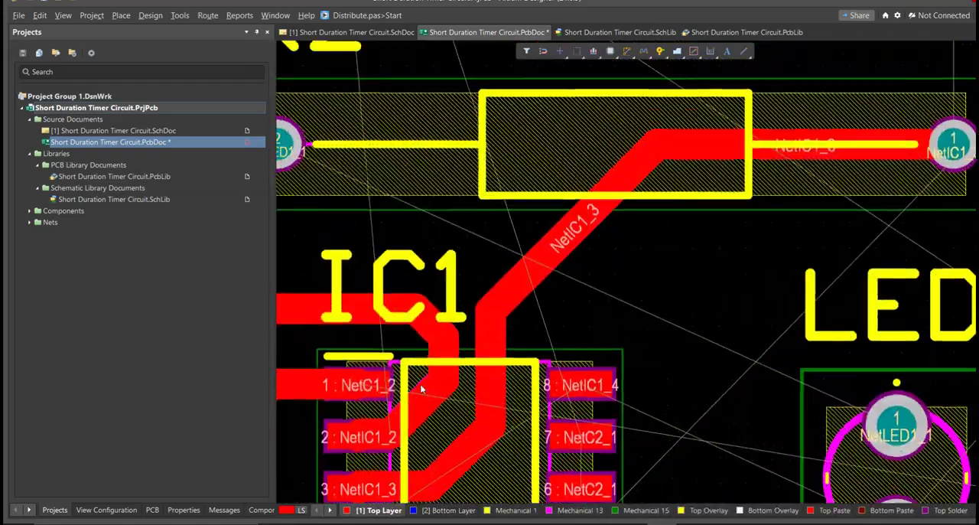
{"action": "scroll", "coordinate": [467, 390], "scroll_direction": "down", "scroll_amount": 2, "text": "ctrl"}
{"action": "scroll", "coordinate": [456, 459], "scroll_direction": "up", "scroll_amount": 1, "text": "ctrl"}
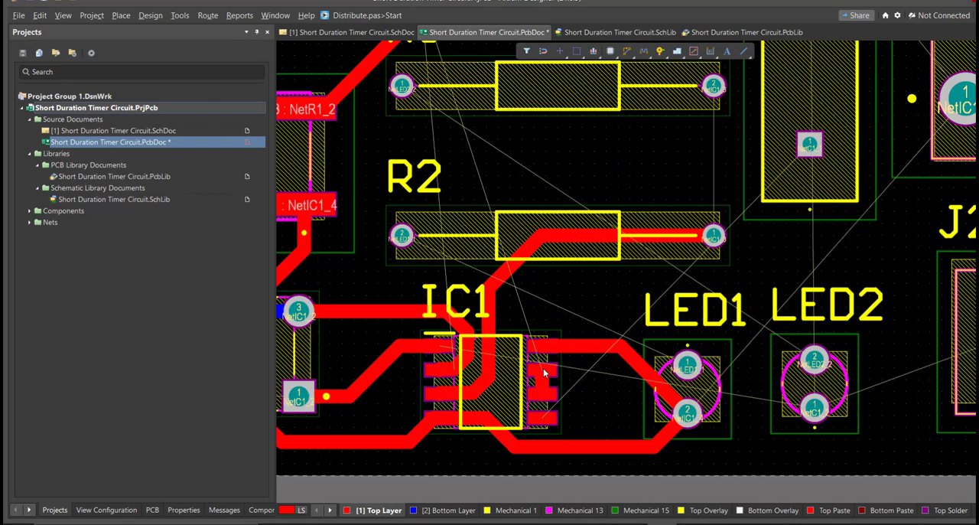
Remove the IC1 pin 3 track to R2, join IC1 pins 6 and 7, and route IC1 pin 4 to LED1 pad 2.
{"action": "left_click", "coordinate": [542, 368]}
{"action": "key", "text": "Tab"}
{"action": "scroll", "coordinate": [535, 382], "scroll_direction": "down", "scroll_amount": 1, "text": "ctrl"}
{"action": "right_click_drag", "start_coordinate": [472, 436], "coordinate": [600, 407]}
{"action": "scroll", "coordinate": [563, 423], "scroll_direction": "up", "scroll_amount": 1, "text": "ctrl"}
{"action": "key", "text": "Delete"}
{"action": "key", "text": "ctrl+w"}
{"action": "left_click", "coordinate": [465, 441]}
{"action": "left_click", "coordinate": [487, 211]}
{"action": "right_click", "coordinate": [487, 211]}
{"action": "scroll", "coordinate": [579, 427], "scroll_direction": "up", "scroll_amount": 1, "text": "ctrl"}
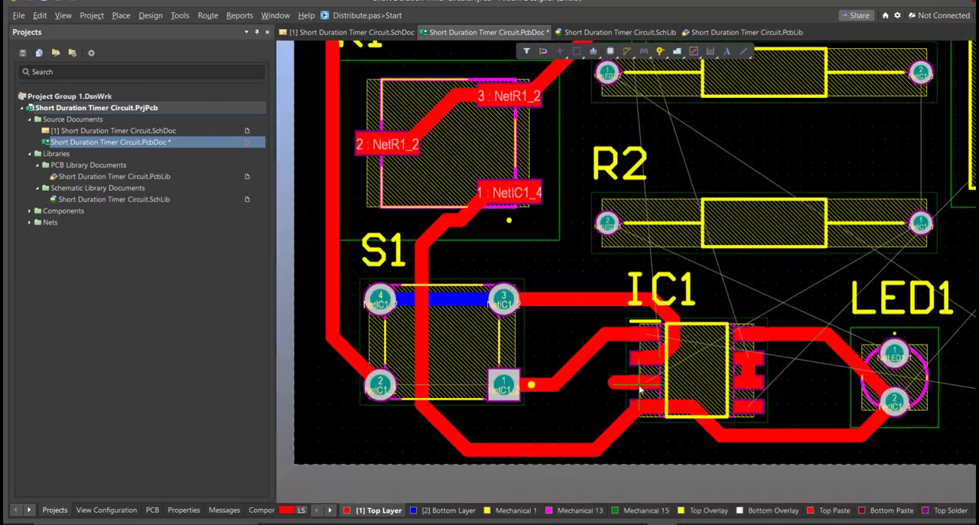
Route IC1 pin 3 to R2's right pad on the top layer, looping around S1 pad 1.
{"action": "left_click", "coordinate": [610, 382]}
{"action": "left_click", "coordinate": [490, 252]}
{"action": "left_click", "coordinate": [921, 223]}
{"action": "right_click", "coordinate": [921, 223]}
{"action": "scroll", "coordinate": [640, 449], "scroll_direction": "up", "scroll_amount": 1, "text": "ctrl"}
Reroute the IC1 pin 4 track to R1 pad 1 farther outside, clear of the IC1 pin 3 track.
{"action": "right_click_drag", "start_coordinate": [495, 445], "coordinate": [711, 455]}
{"action": "left_click", "coordinate": [713, 456]}
{"action": "left_click", "coordinate": [555, 373]}
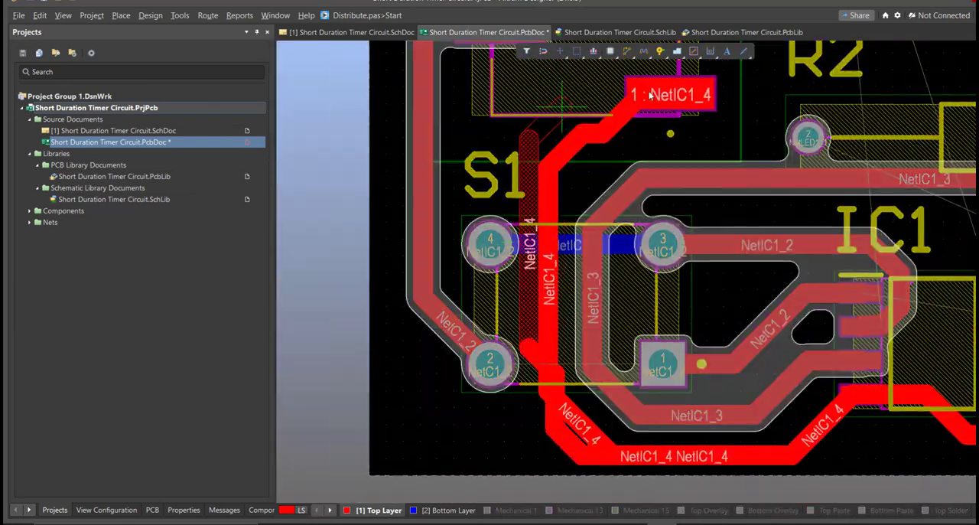
{"action": "left_click", "coordinate": [668, 95]}
{"action": "right_click_drag", "start_coordinate": [634, 403], "coordinate": [546, 284]}
{"action": "left_click", "coordinate": [546, 293]}
{"action": "scroll", "coordinate": [546, 306], "scroll_direction": "down", "scroll_amount": 2, "text": "ctrl"}
Reroute S1 pad 3 to IC1 pin 2 around S1 pad 1, tidying the neighbouring tracks between S1, R1 and R2.
{"action": "left_click", "coordinate": [604, 253]}
{"action": "left_click", "coordinate": [502, 334]}
{"action": "left_click", "coordinate": [618, 284]}
{"action": "left_click_drag", "start_coordinate": [521, 382], "coordinate": [522, 391]}
{"action": "scroll", "coordinate": [588, 396], "scroll_direction": "up", "scroll_amount": 2, "text": "ctrl"}
{"action": "key", "text": "1"}
{"action": "scroll", "coordinate": [647, 384], "scroll_direction": "down", "scroll_amount": 3, "text": "ctrl"}
{"action": "left_click_drag", "start_coordinate": [647, 378], "coordinate": [649, 396]}
{"action": "key", "text": "2"}
{"action": "left_click_drag", "start_coordinate": [481, 360], "coordinate": [481, 379]}
{"action": "left_click_drag", "start_coordinate": [466, 340], "coordinate": [466, 355]}
{"action": "right_click_drag", "start_coordinate": [612, 264], "coordinate": [415, 321]}
{"action": "left_click", "coordinate": [709, 331]}
{"action": "left_click", "coordinate": [528, 253]}
{"action": "scroll", "coordinate": [528, 253], "scroll_direction": "down", "scroll_amount": 2, "text": "ctrl"}
{"action": "scroll", "coordinate": [583, 369], "scroll_direction": "down", "scroll_amount": 2, "text": "ctrl"}
{"action": "scroll", "coordinate": [436, 340], "scroll_direction": "up", "scroll_amount": 2, "text": "ctrl"}
{"action": "left_click", "coordinate": [515, 400]}
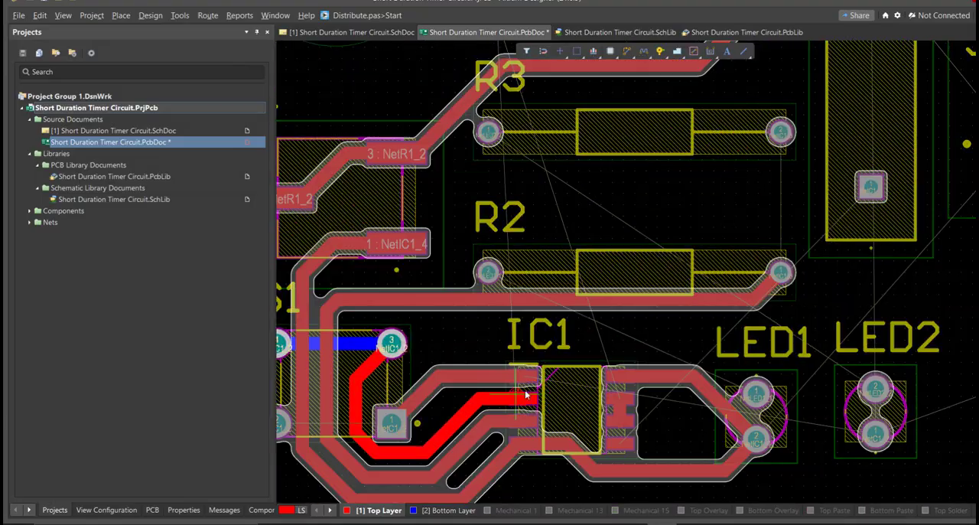
Route S1 pad 3 up to R5's left pad on the bottom layer.
{"action": "scroll", "coordinate": [516, 399], "scroll_direction": "down", "scroll_amount": 2, "text": "ctrl"}
{"action": "key", "text": "KP_Multiply"}
{"action": "left_click", "coordinate": [426, 356]}
{"action": "right_click_drag", "start_coordinate": [430, 288], "coordinate": [431, 436]}
{"action": "left_click", "coordinate": [497, 150]}
Try to route IC1 pins 6 and 7 directly to R4's left pad.
{"action": "scroll", "coordinate": [443, 350], "scroll_direction": "up", "scroll_amount": 2, "text": "ctrl"}
{"action": "left_click", "coordinate": [459, 350]}
{"action": "right_click_drag", "start_coordinate": [420, 335], "coordinate": [579, 428]}
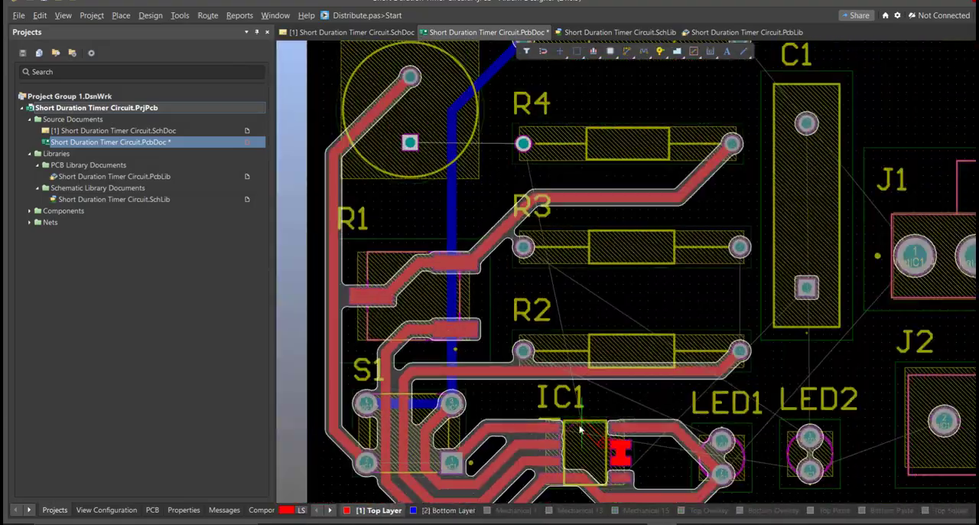
{"action": "left_click", "coordinate": [767, 131]}
{"action": "left_click", "coordinate": [524, 143]}
{"action": "scroll", "coordinate": [536, 257], "scroll_direction": "up", "scroll_amount": 2, "text": "ctrl"}
{"action": "scroll", "coordinate": [654, 363], "scroll_direction": "down", "scroll_amount": 1, "text": "ctrl"}
Route IC1 pin 5 to C1's square pad on the top layer, passing below and beside LED1.
{"action": "right_click_drag", "start_coordinate": [654, 363], "coordinate": [481, 390]}
{"action": "scroll", "coordinate": [656, 348], "scroll_direction": "down", "scroll_amount": 4, "text": "ctrl"}
{"action": "scroll", "coordinate": [560, 362], "scroll_direction": "up", "scroll_amount": 3, "text": "ctrl"}
{"action": "right_click_drag", "start_coordinate": [559, 361], "coordinate": [396, 398]}
{"action": "left_click", "coordinate": [473, 410]}
{"action": "left_click", "coordinate": [630, 247]}
{"action": "scroll", "coordinate": [526, 325], "scroll_direction": "up", "scroll_amount": 2, "text": "ctrl"}
{"action": "scroll", "coordinate": [477, 360], "scroll_direction": "down", "scroll_amount": 1, "text": "ctrl"}
Route IC1 pin 6 to R4's left pad on the top layer, going around LED1 and up alongside C1.
{"action": "left_click", "coordinate": [392, 392]}
{"action": "left_click", "coordinate": [524, 315]}
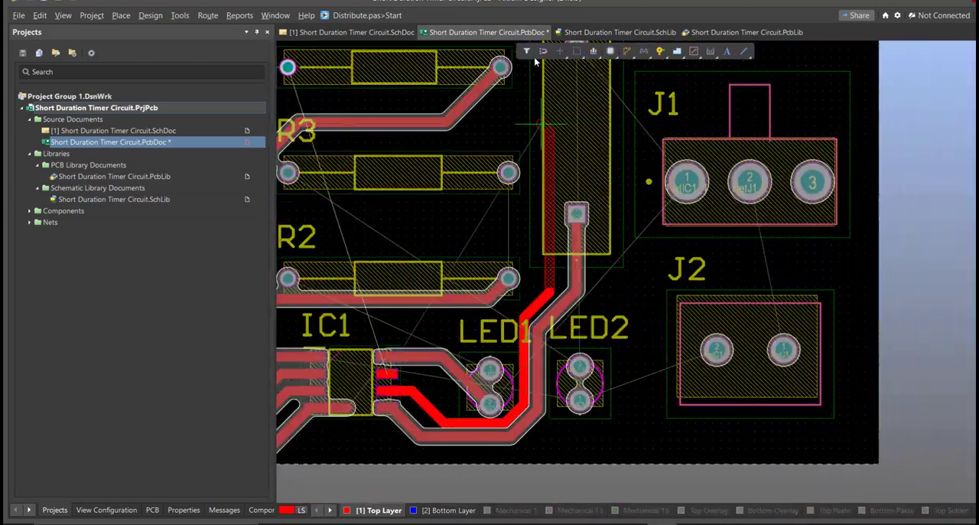
{"action": "right_click_drag", "start_coordinate": [544, 167], "coordinate": [635, 383]}
{"action": "left_click", "coordinate": [615, 257]}
{"action": "left_click", "coordinate": [378, 286]}
{"action": "right_click_drag", "start_coordinate": [459, 459], "coordinate": [469, 115]}
{"action": "scroll", "coordinate": [490, 267], "scroll_direction": "up", "scroll_amount": 3, "text": "ctrl"}
{"action": "left_click", "coordinate": [445, 335]}
{"action": "left_click", "coordinate": [498, 255]}
{"action": "scroll", "coordinate": [430, 445], "scroll_direction": "down", "scroll_amount": 5, "text": "ctrl"}
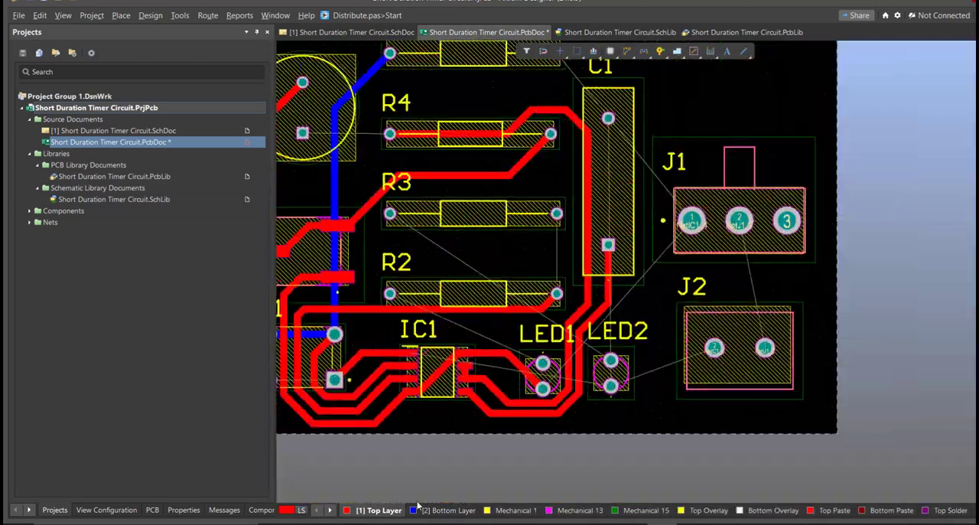
Route R5 to J1 pad 1, J1 pad 2 to J2 pad 1, and C1 through LED2 pad 1 to J2 pad 2 on the top layer.
{"action": "right_click_drag", "start_coordinate": [566, 428], "coordinate": [495, 459]}
{"action": "left_click", "coordinate": [667, 252]}
{"action": "left_click", "coordinate": [693, 378]}
{"action": "left_click", "coordinate": [620, 252]}
{"action": "left_click", "coordinate": [485, 84]}
{"action": "left_click", "coordinate": [537, 151]}
{"action": "left_click", "coordinate": [540, 415]}
{"action": "left_click", "coordinate": [713, 375]}
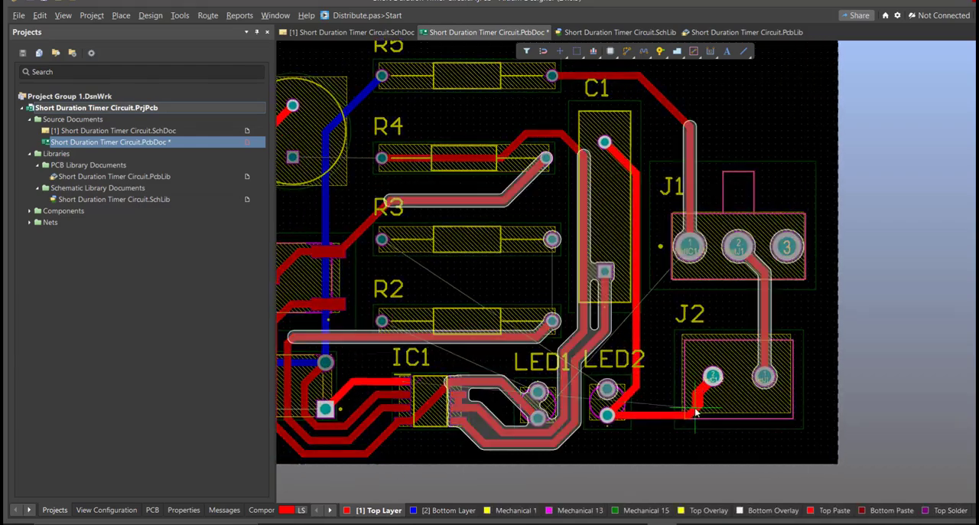
{"action": "right_click", "coordinate": [695, 411]}
Replace the LED2 pad 1 to J2 pad 2 track with one on the bottom layer.
{"action": "scroll", "coordinate": [607, 417], "scroll_direction": "up", "scroll_amount": 2, "text": "ctrl"}
{"action": "scroll", "coordinate": [662, 310], "scroll_direction": "down", "scroll_amount": 1, "text": "ctrl"}
{"action": "left_click", "coordinate": [620, 137]}
{"action": "left_click", "coordinate": [622, 439]}
{"action": "left_click", "coordinate": [645, 384]}
{"action": "key", "text": "KP_Multiply"}
{"action": "scroll", "coordinate": [628, 411], "scroll_direction": "down", "scroll_amount": 2, "text": "ctrl"}
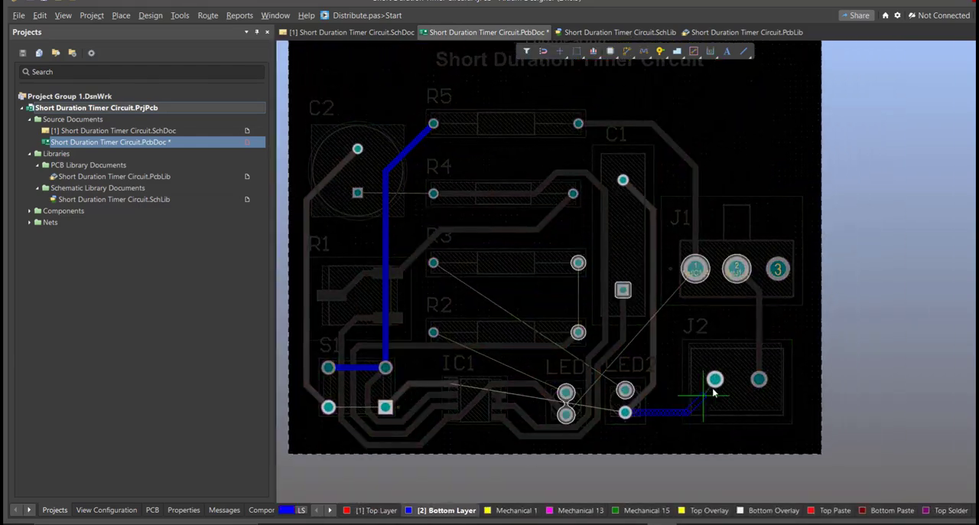
{"action": "left_click", "coordinate": [715, 379]}
Route LED2 pad 2 to R3, R3 to R2, and LED1 pad 1 to R2 on the bottom layer.
{"action": "right_click_drag", "start_coordinate": [609, 429], "coordinate": [715, 424]}
{"action": "left_click", "coordinate": [729, 405]}
{"action": "left_click", "coordinate": [489, 402]}
{"action": "left_click", "coordinate": [434, 403]}
{"action": "right_click_drag", "start_coordinate": [731, 329], "coordinate": [598, 345]}
{"action": "scroll", "coordinate": [599, 344], "scroll_direction": "down", "scroll_amount": 1, "text": "ctrl"}
{"action": "left_click", "coordinate": [597, 394]}
{"action": "left_click", "coordinate": [434, 286]}
{"action": "left_click", "coordinate": [557, 286]}
{"action": "left_click", "coordinate": [557, 345]}
{"action": "left_click", "coordinate": [547, 396]}
{"action": "left_click", "coordinate": [434, 345]}
Route the remaining bottom-layer connection that runs from beside S1 up and across R2.
{"action": "scroll", "coordinate": [441, 374], "scroll_direction": "up", "scroll_amount": 3, "text": "ctrl"}
{"action": "scroll", "coordinate": [525, 301], "scroll_direction": "down", "scroll_amount": 2, "text": "ctrl"}
{"action": "mouse_move", "coordinate": [685, 392]}
{"action": "right_mouse_down"}
{"action": "mouse_move", "coordinate": [518, 407]}
{"action": "mouse_move", "coordinate": [478, 399]}
{"action": "mouse_move", "coordinate": [792, 426]}
{"action": "mouse_move", "coordinate": [854, 444]}
{"action": "right_mouse_up"}
{"action": "left_click", "coordinate": [468, 427]}
{"action": "left_click", "coordinate": [456, 402]}
{"action": "left_click", "coordinate": [634, 201]}
{"action": "left_click", "coordinate": [660, 352]}
{"action": "left_click", "coordinate": [538, 398]}
{"action": "scroll", "coordinate": [791, 426], "scroll_direction": "up", "scroll_amount": 2, "text": "ctrl"}
{"action": "left_click", "coordinate": [870, 435]}
Reroute the R5 to S1 track clear of R4's left pad and connect C2's square pad to R4 on the bottom layer.
{"action": "left_click", "coordinate": [442, 426]}
{"action": "scroll", "coordinate": [510, 387], "scroll_direction": "down", "scroll_amount": 3, "text": "ctrl"}
{"action": "scroll", "coordinate": [482, 180], "scroll_direction": "up", "scroll_amount": 3, "text": "ctrl"}
{"action": "left_click", "coordinate": [569, 108]}
{"action": "left_click", "coordinate": [482, 394]}
{"action": "left_click", "coordinate": [430, 238]}
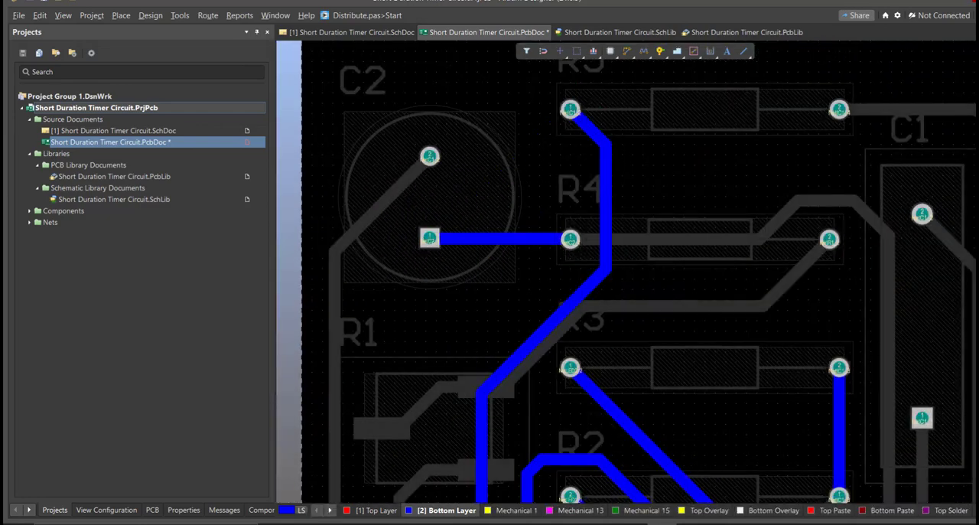
Switch the board view to 3D and set the top solder mask colour to bright green.
{"action": "key", "text": "ctrl+Page_Down"}
{"action": "left_click", "coordinate": [106, 509]}
{"action": "left_click", "coordinate": [128, 140]}
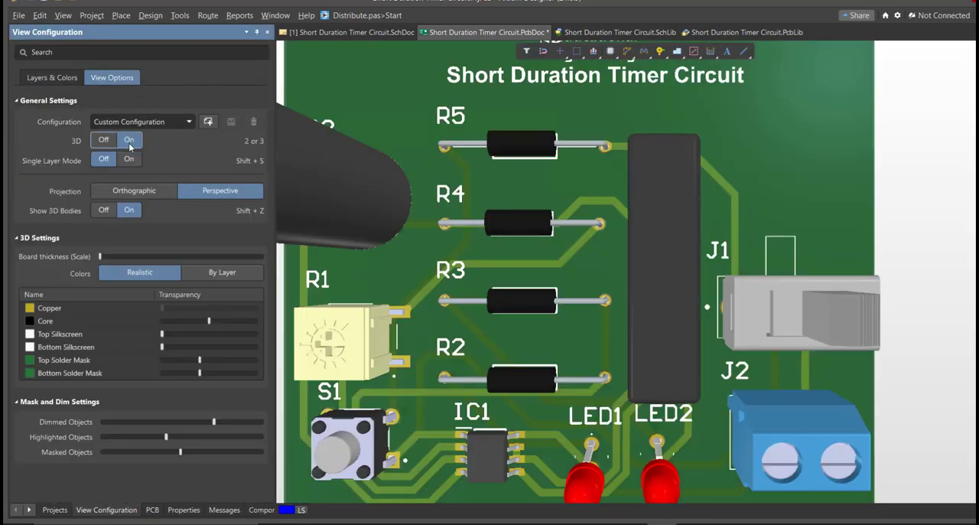
{"action": "left_click", "coordinate": [30, 359]}
{"action": "left_click", "coordinate": [68, 476]}
{"action": "left_click", "coordinate": [76, 340]}
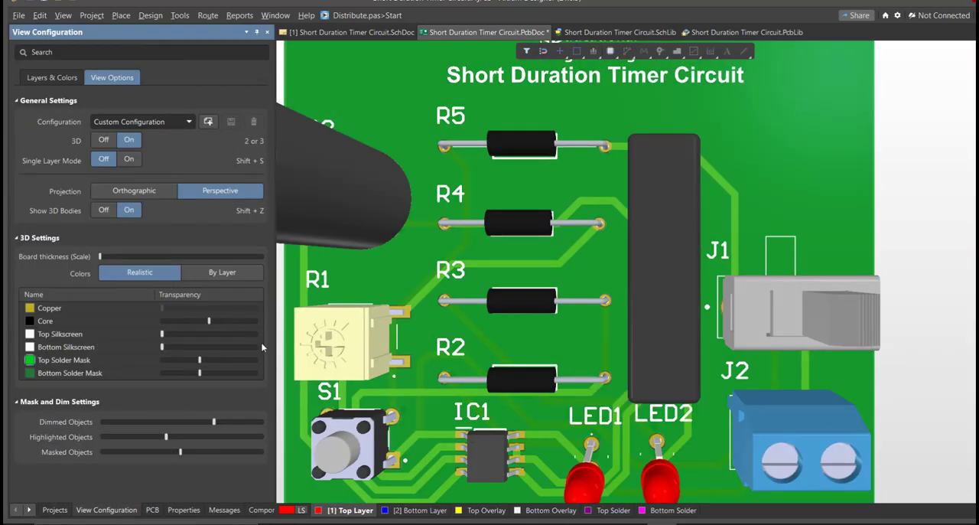
Examine the assembled board in 3D from several angles, checking the component placement, silkscreen text and tracks.
{"action": "scroll", "coordinate": [407, 334], "scroll_direction": "down", "scroll_amount": 5, "text": "ctrl"}
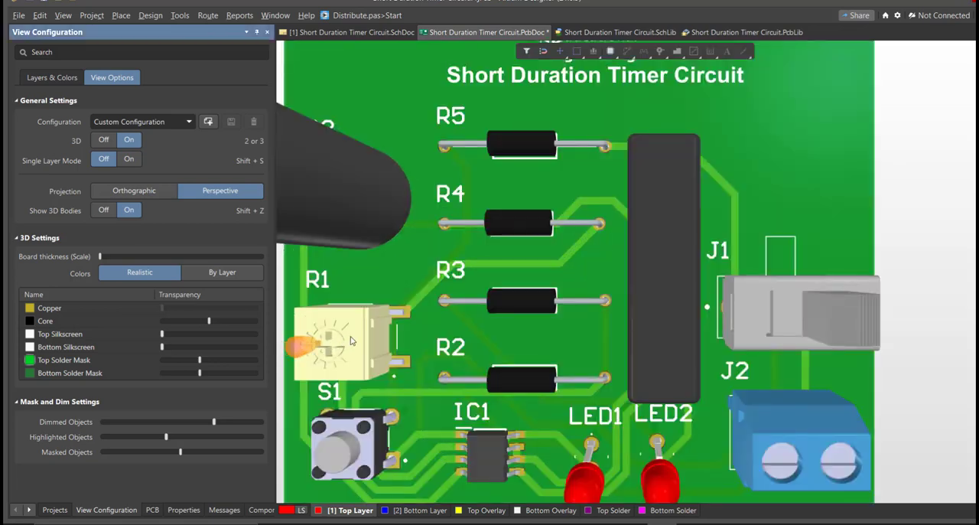
{"action": "mouse_move", "coordinate": [407, 340]}
{"action": "right_mouse_down"}
{"action": "mouse_move", "coordinate": [416, 305]}
{"action": "mouse_move", "coordinate": [420, 329]}
{"action": "right_mouse_up"}
{"action": "scroll", "coordinate": [416, 305], "scroll_direction": "down", "scroll_amount": 3, "text": "ctrl"}
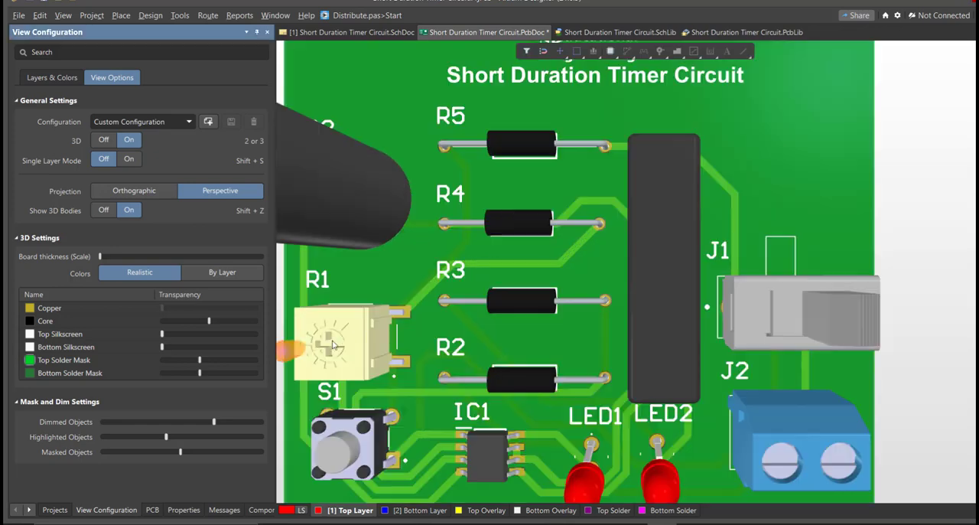
{"action": "mouse_move", "coordinate": [412, 336]}
{"action": "right_mouse_down"}
{"action": "mouse_move", "coordinate": [416, 305]}
{"action": "mouse_move", "coordinate": [420, 334]}
{"action": "right_mouse_up"}
{"action": "scroll", "coordinate": [416, 305], "scroll_direction": "down", "scroll_amount": 3, "text": "ctrl"}
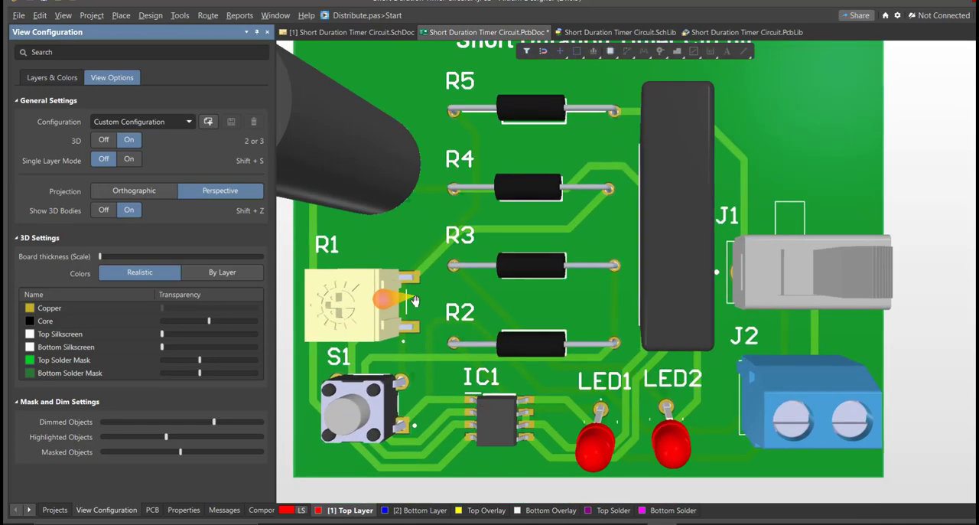
{"action": "scroll", "coordinate": [413, 314], "scroll_direction": "down", "scroll_amount": 3, "text": "ctrl"}
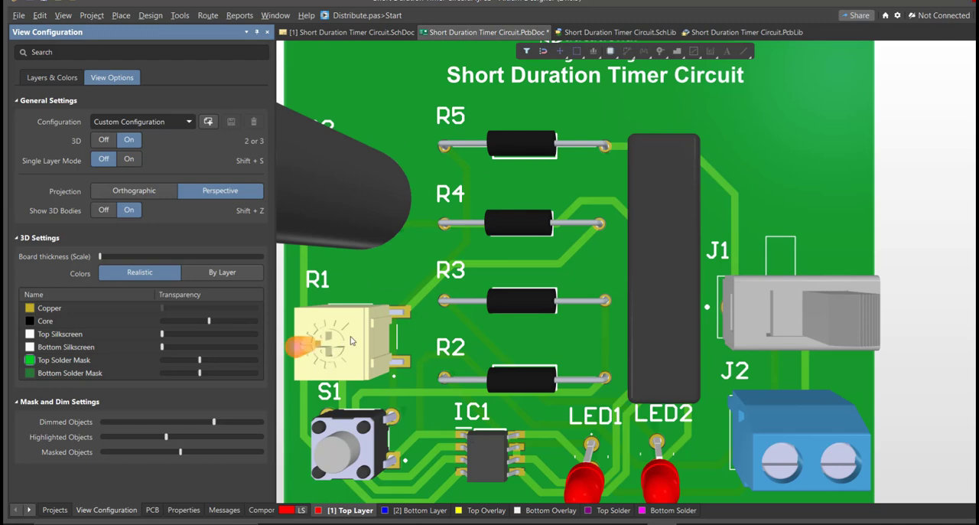
{"action": "scroll", "coordinate": [417, 305], "scroll_direction": "up", "scroll_amount": 1, "text": "ctrl"}
{"action": "scroll", "coordinate": [417, 305], "scroll_direction": "down", "scroll_amount": 3, "text": "ctrl"}
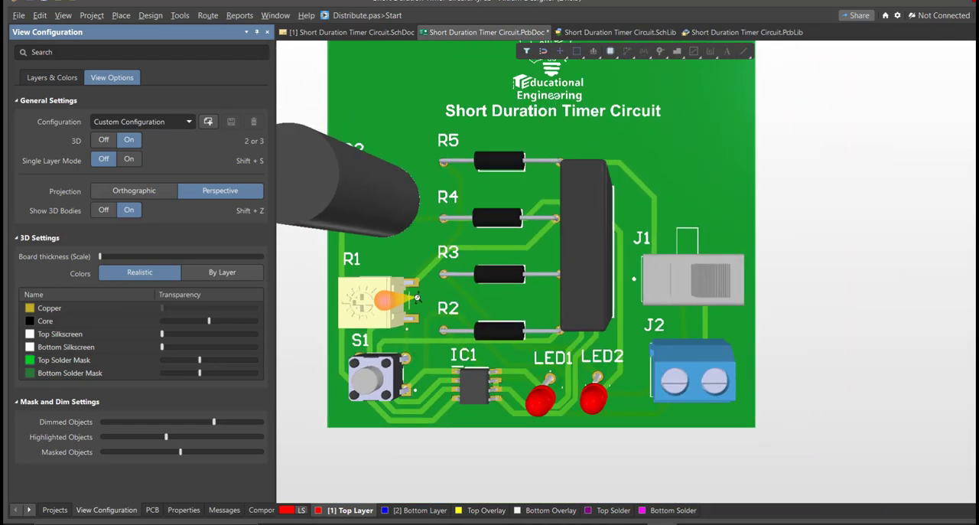
{"action": "right_click_drag", "start_coordinate": [417, 305], "coordinate": [420, 329]}
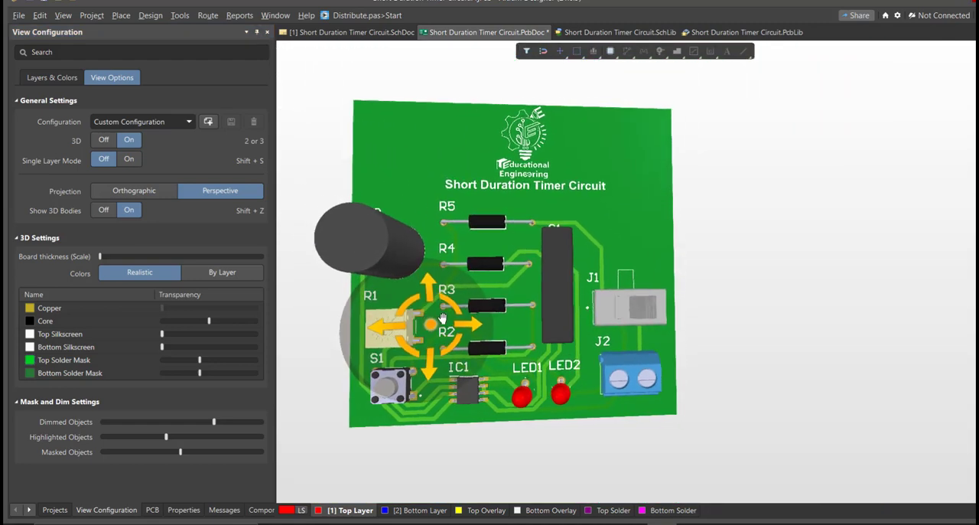